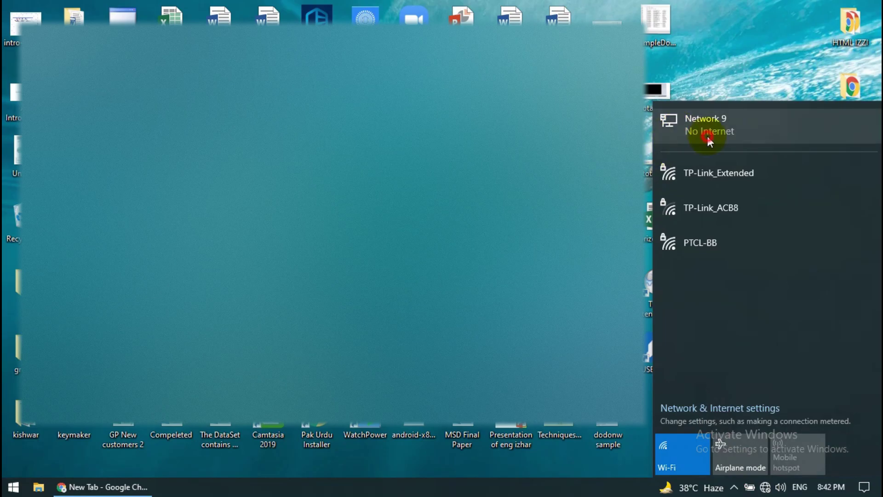
# - Open Network 9's properties in Windows Settings and select its IPv4 DNS server, 192.168.10.1
pyautogui.click(699, 134)
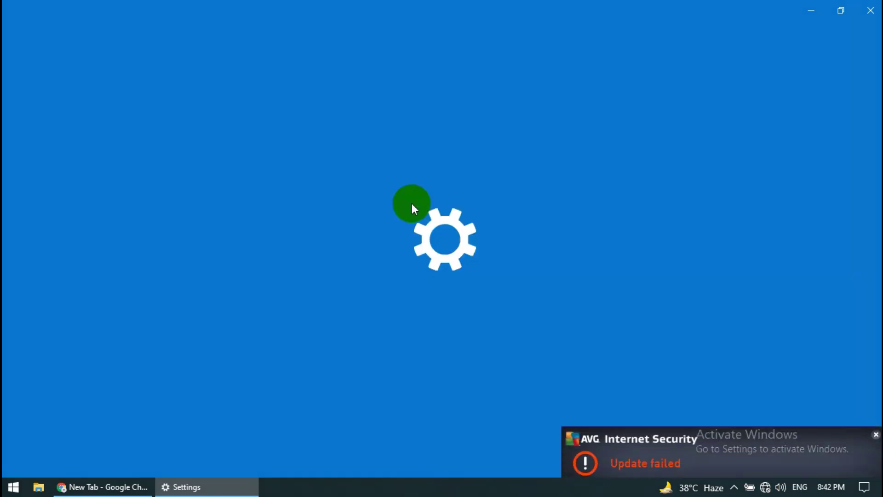
pyautogui.click(866, 414)
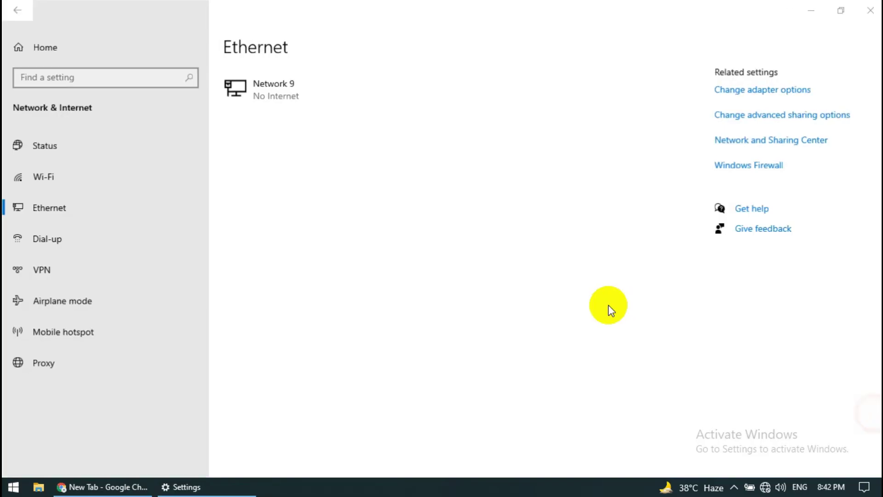
pyautogui.click(356, 85)
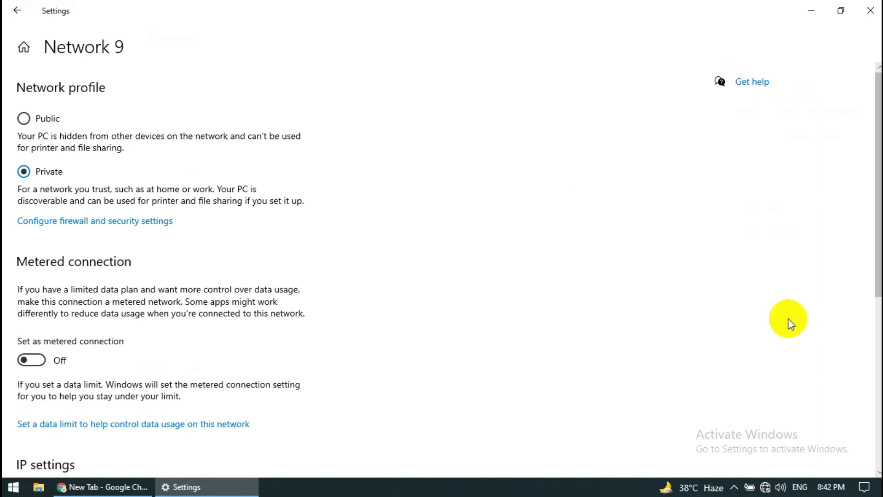
pyautogui.scroll(-2, 442, 258)
pyautogui.scroll(-5, 314, 421)
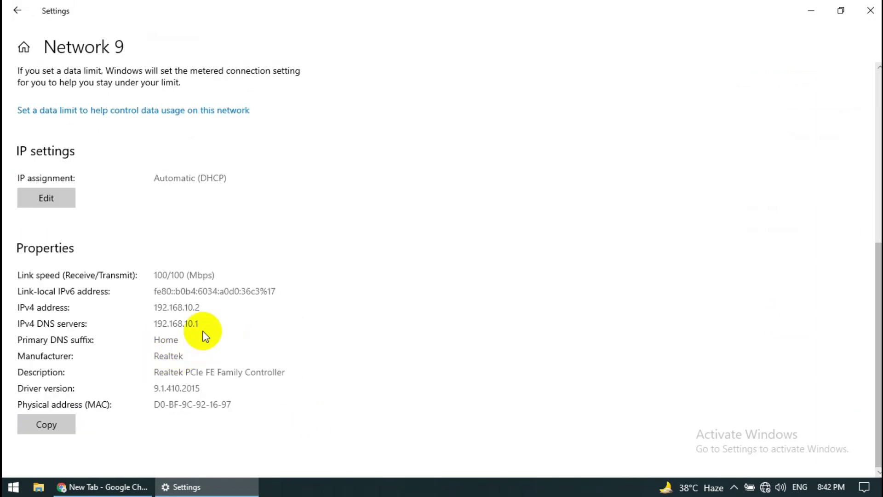
pyautogui.moveTo(204, 325); pyautogui.dragTo(160, 323)
pyautogui.hotkey('ctrl', 'c')
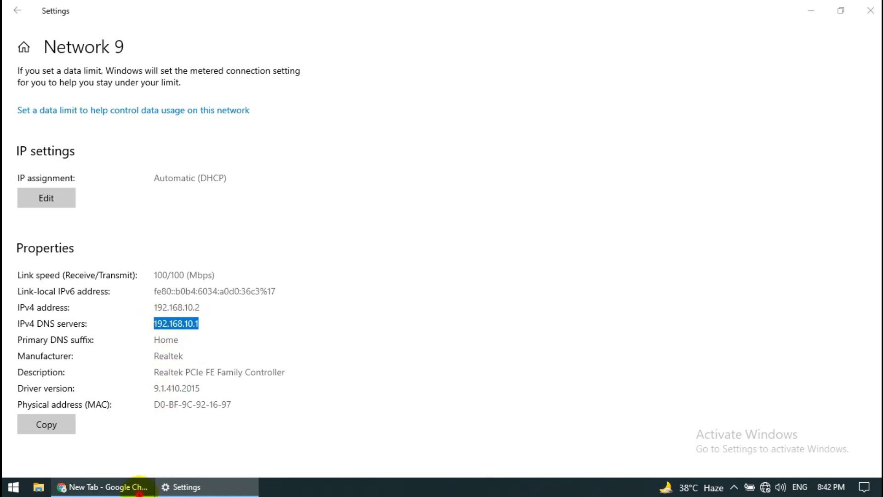
pyautogui.click(106, 487)
# - Load 192.168.10.1 in Chrome and log in to the router with its admin username and password
pyautogui.click(153, 34)
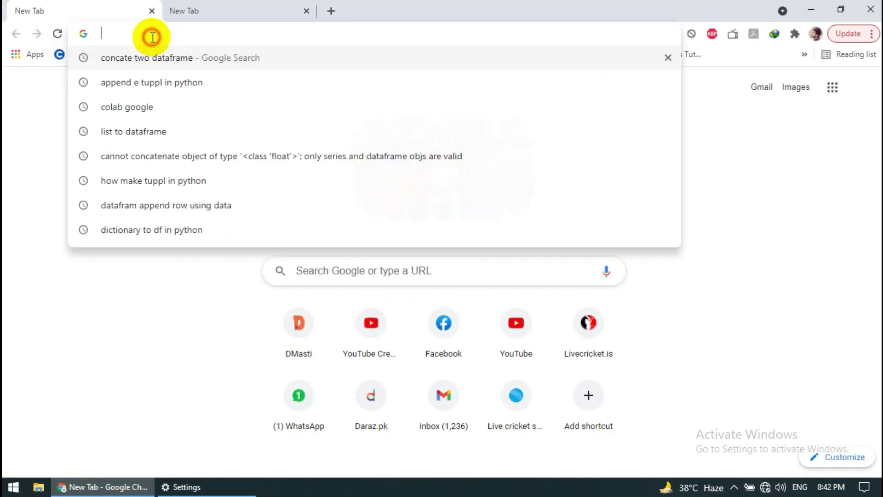
pyautogui.hotkey('ctrl', 'v')
pyautogui.press('Return')
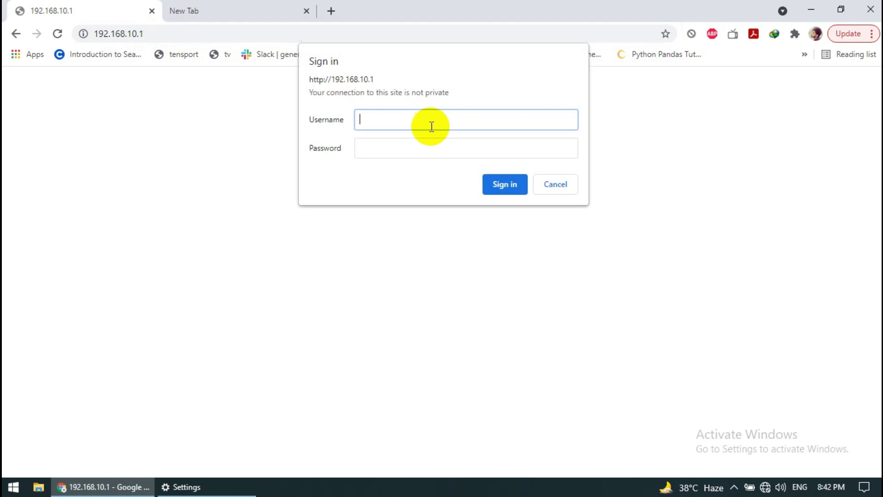
pyautogui.write('admin')
pyautogui.press('Tab')
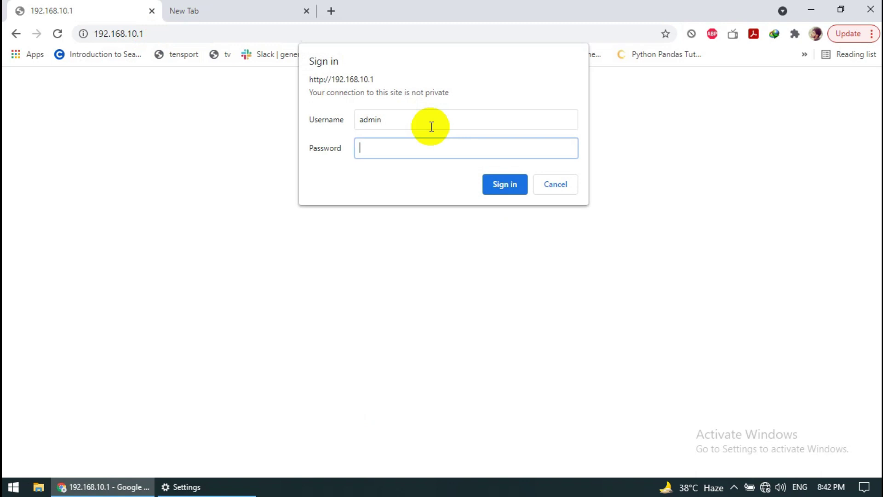
pyautogui.write('admin')
pyautogui.press('Return')
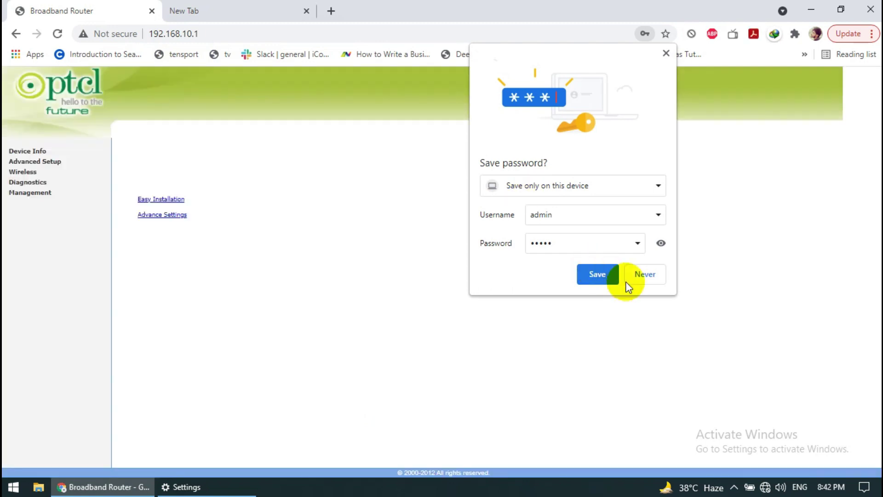
# - Decline saving the password and go to Advanced Setup's WAN Service page
pyautogui.click(640, 275)
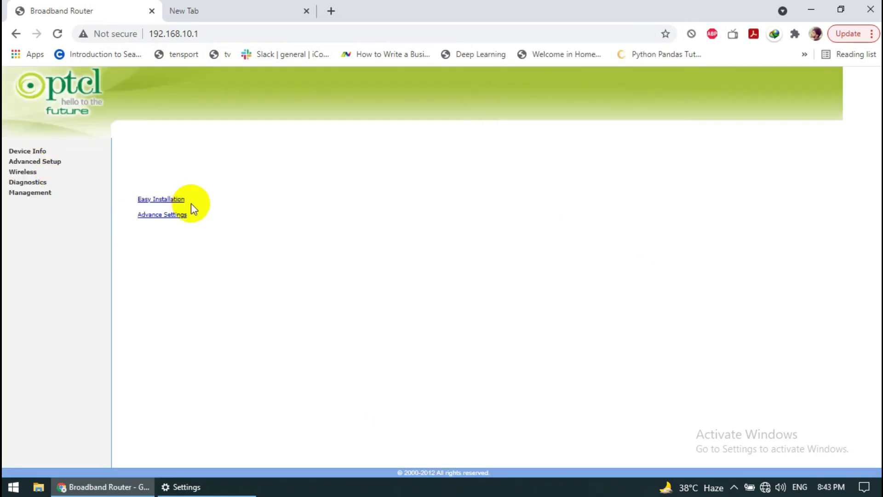
pyautogui.click(158, 215)
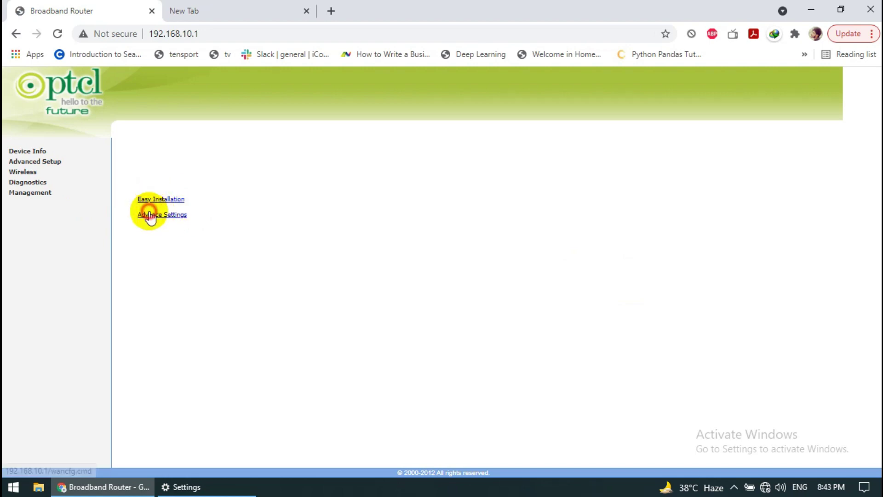
pyautogui.click(57, 164)
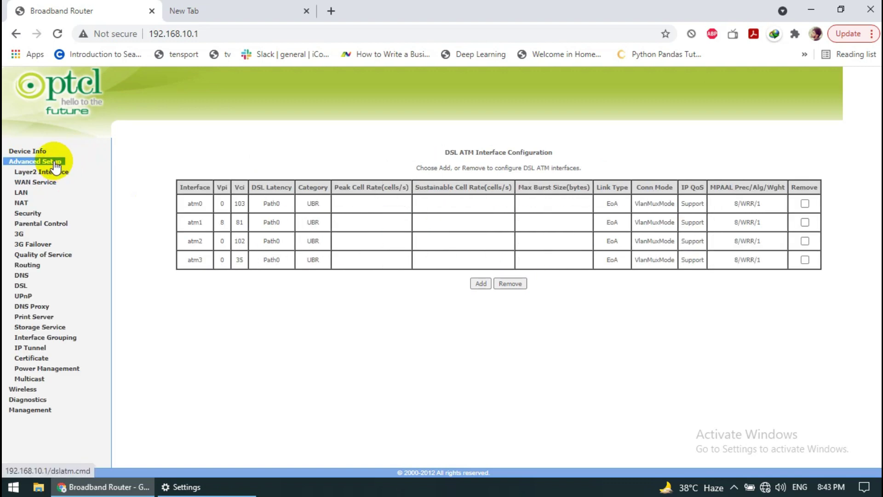
pyautogui.click(50, 171)
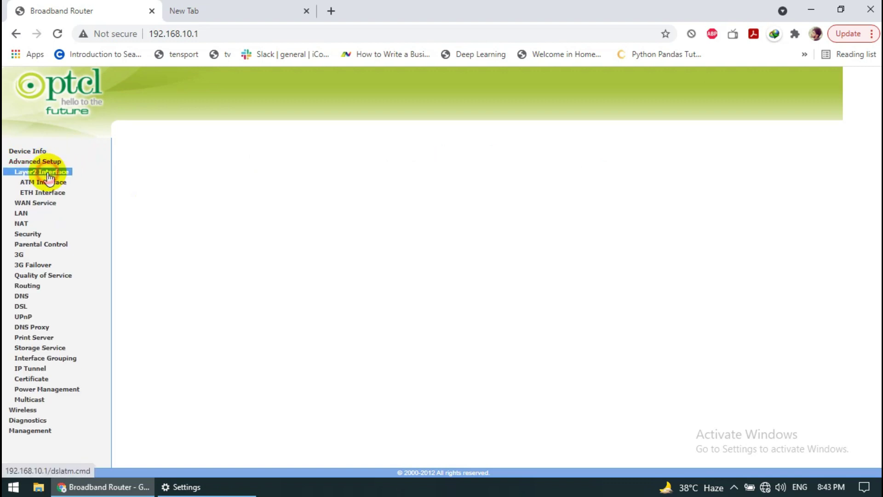
pyautogui.click(48, 192)
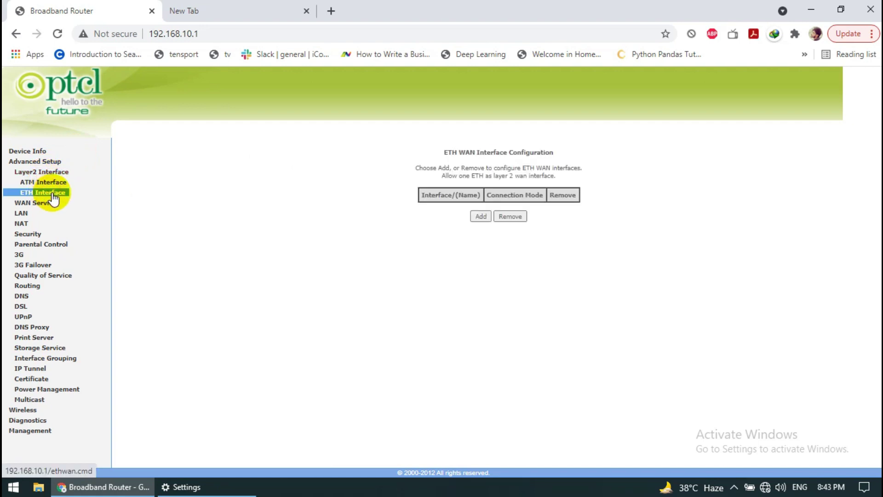
pyautogui.click(42, 183)
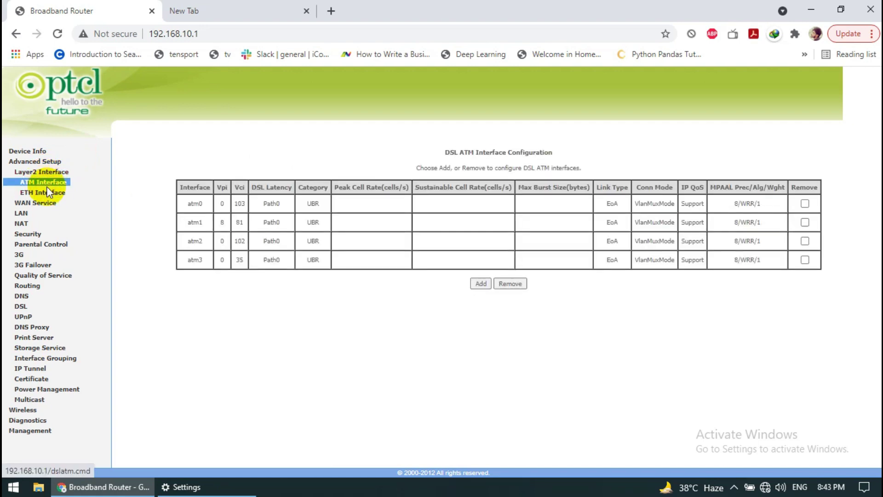
pyautogui.click(43, 202)
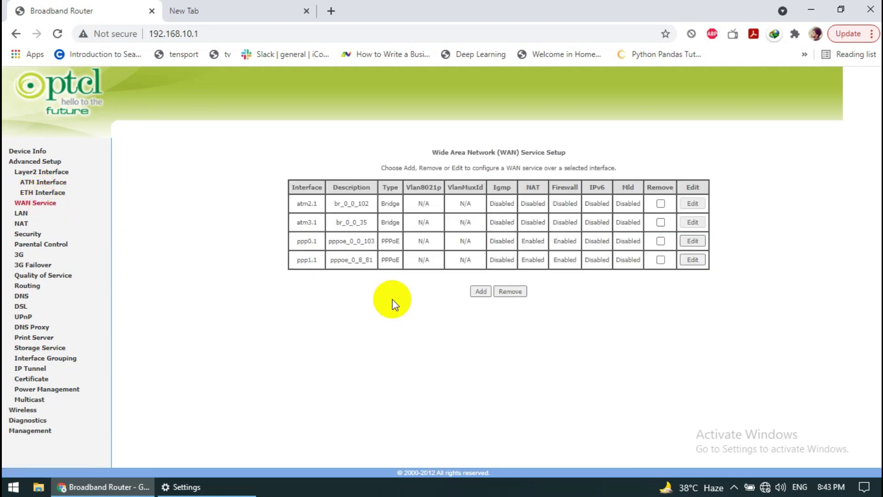
# - Remove all four WAN services: ppp1.1, ppp0.1, atm3.1 and atm2.1
pyautogui.click(660, 261)
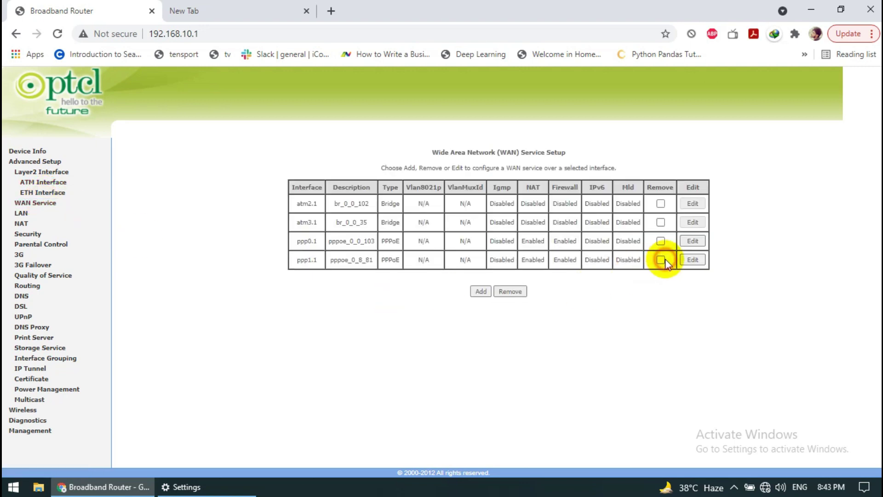
pyautogui.click(662, 242)
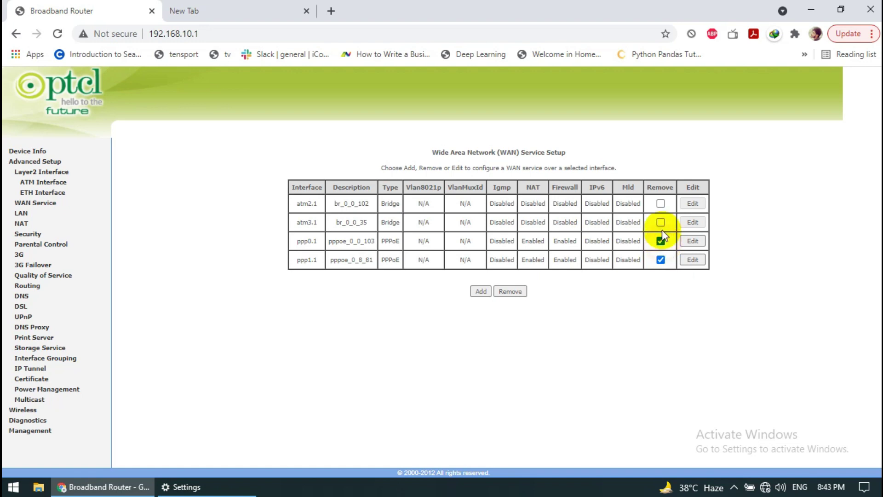
pyautogui.click(660, 204)
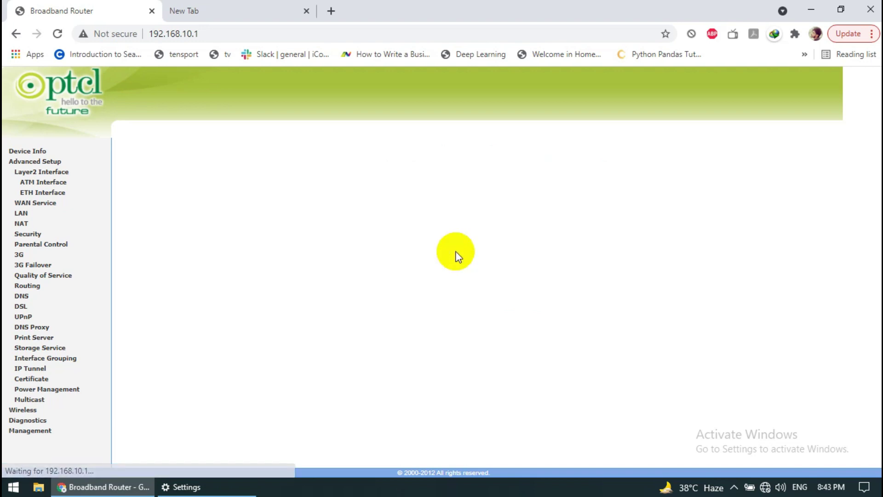
# - Add and save an ETH WAN interface on LAN4 (eth0/LAN4), then return to WAN Service
pyautogui.click(37, 203)
pyautogui.click(51, 193)
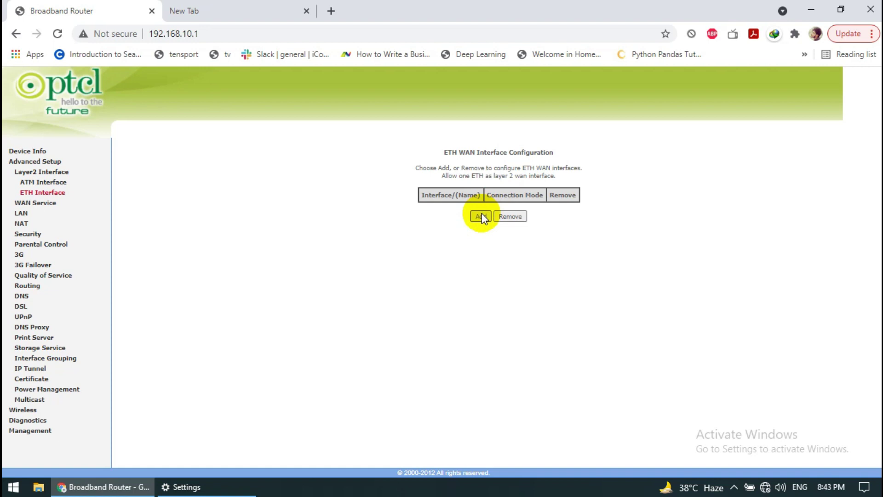
pyautogui.click(481, 217)
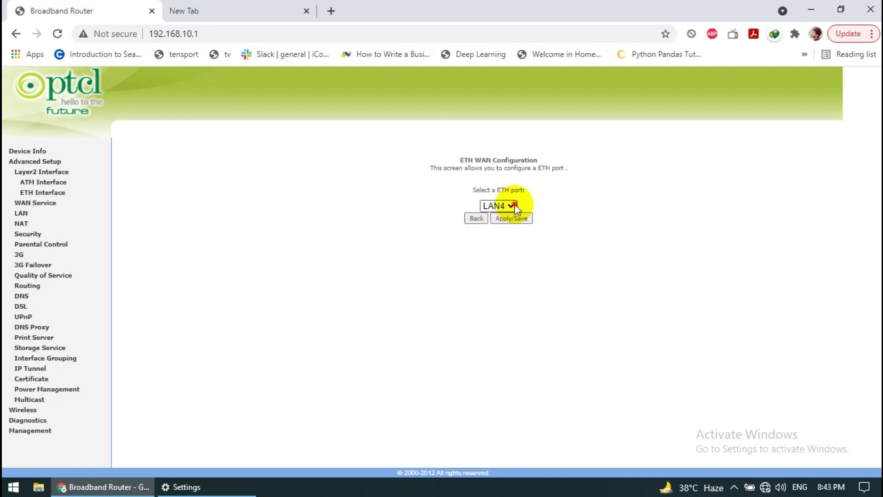
pyautogui.click(514, 206)
pyautogui.click(514, 205)
pyautogui.click(504, 219)
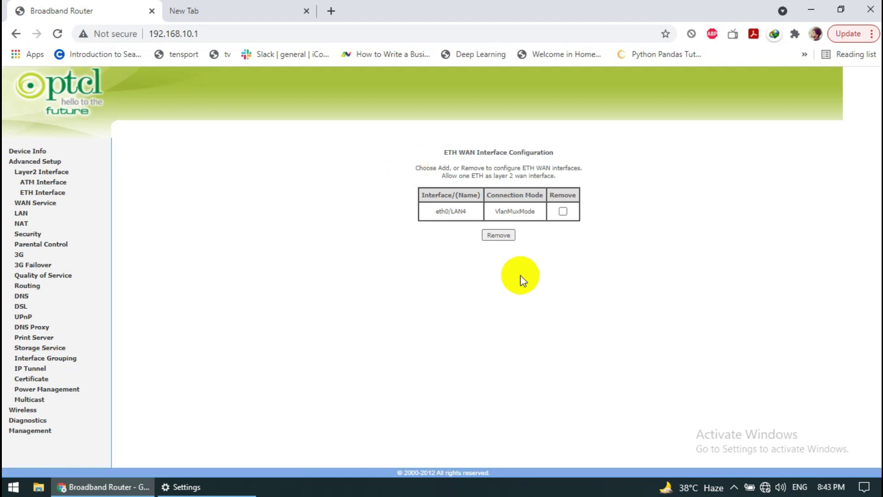
pyautogui.click(57, 196)
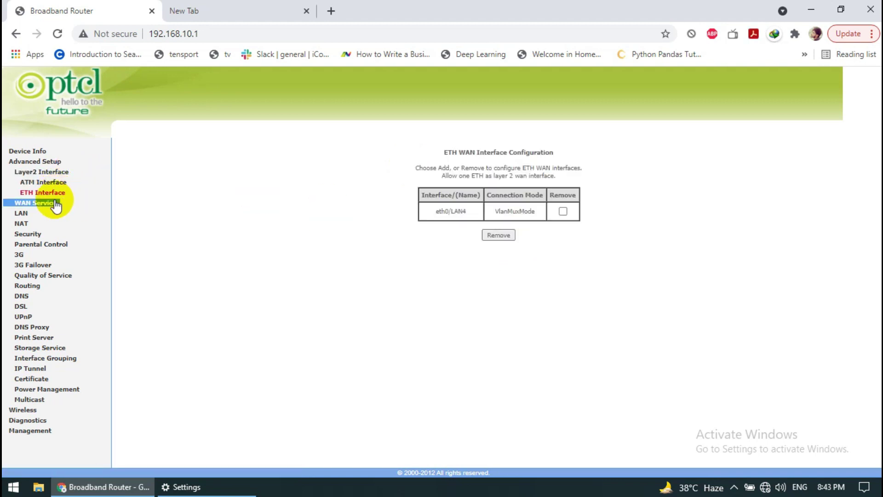
pyautogui.click(54, 203)
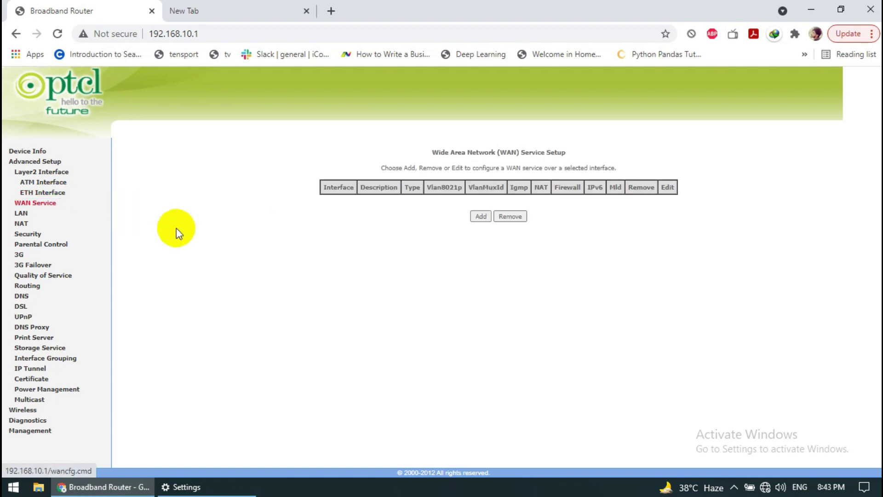
# - Start a new WAN service on the eth0/LAN4 interface
pyautogui.click(480, 217)
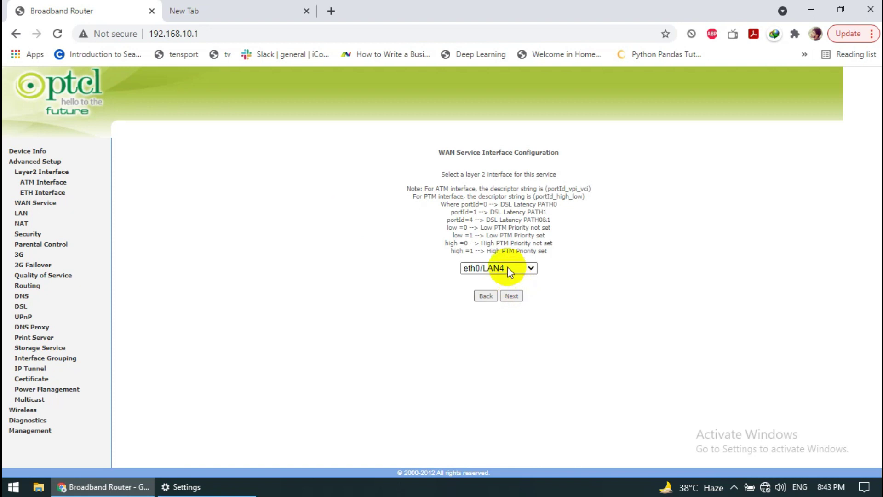
pyautogui.click(508, 269)
pyautogui.click(508, 268)
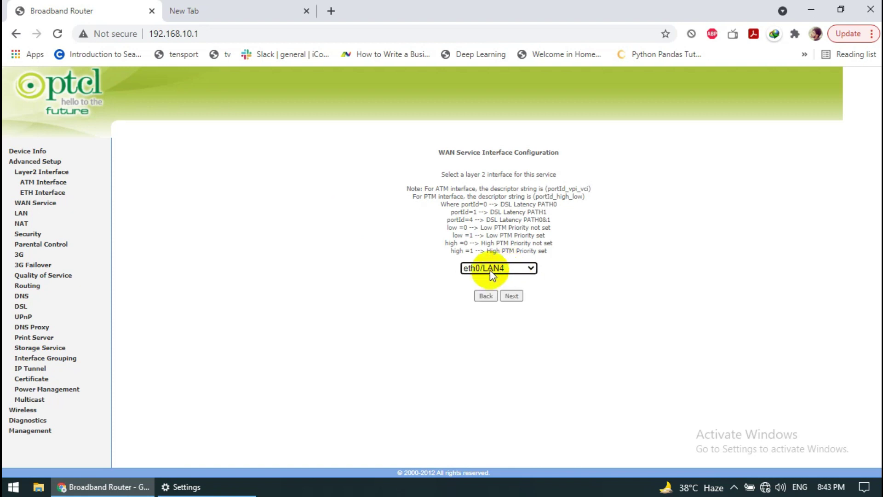
pyautogui.click(506, 269)
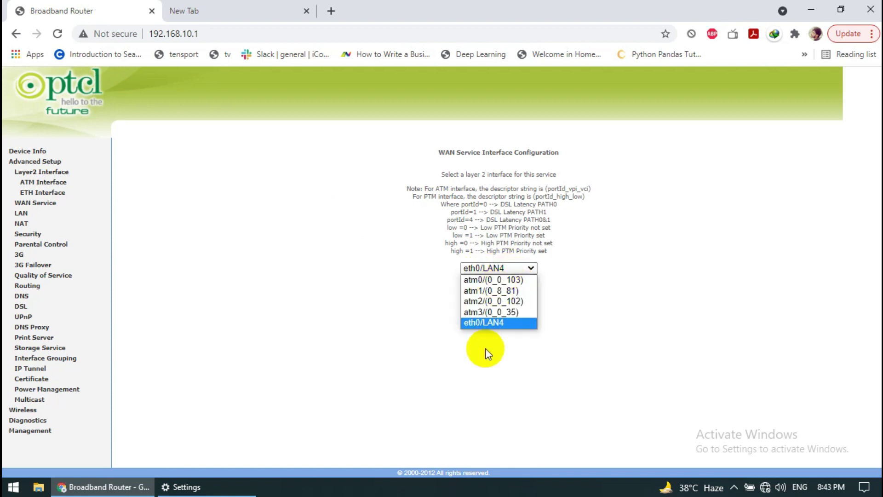
pyautogui.click(483, 323)
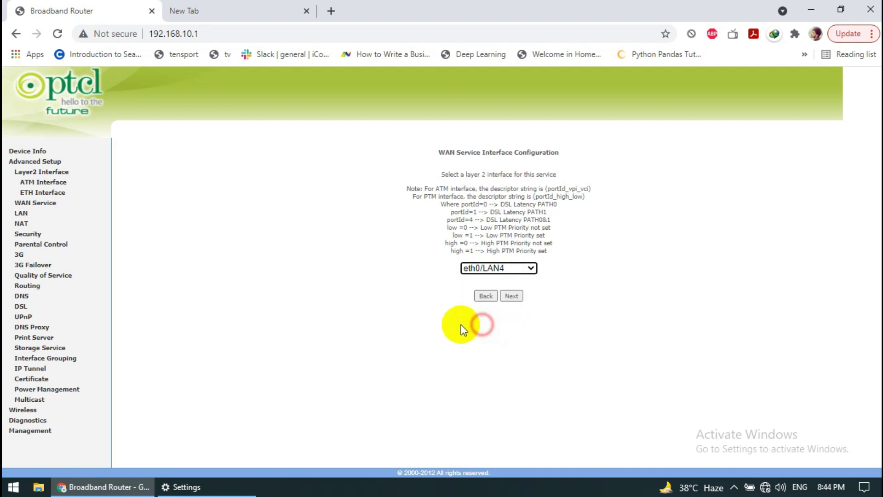
pyautogui.click(516, 297)
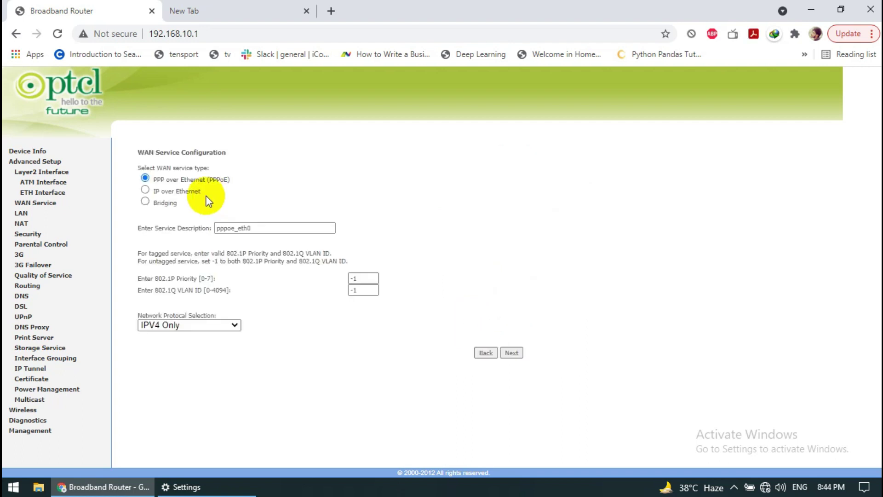
# - Choose IP over Ethernet as the service type and continue to WAN IP settings
pyautogui.moveTo(233, 179); pyautogui.dragTo(197, 178)
pyautogui.click(217, 186)
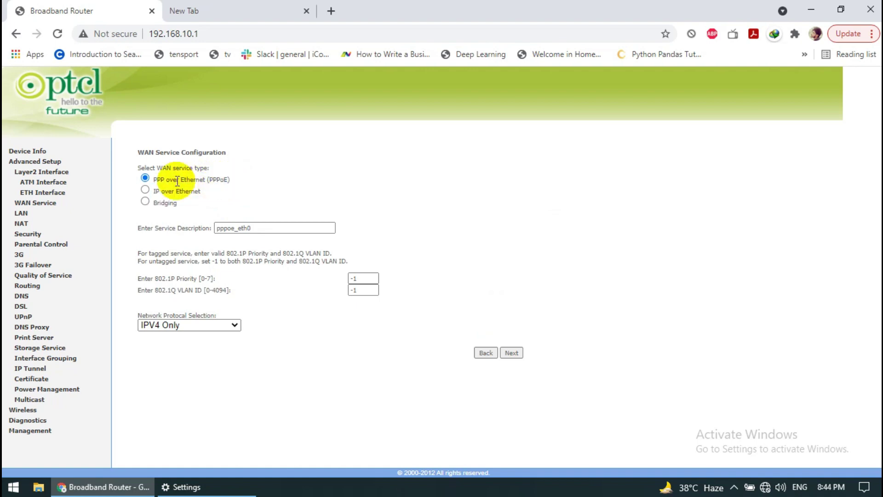
pyautogui.click(146, 190)
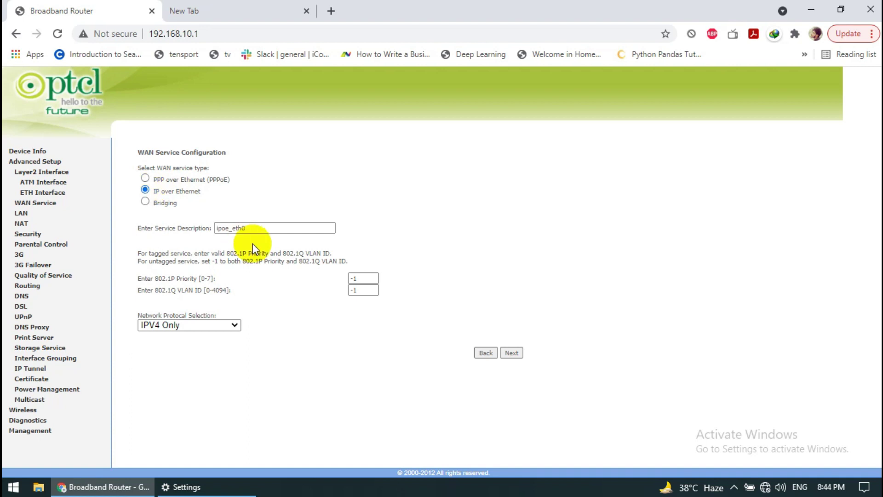
pyautogui.click(509, 353)
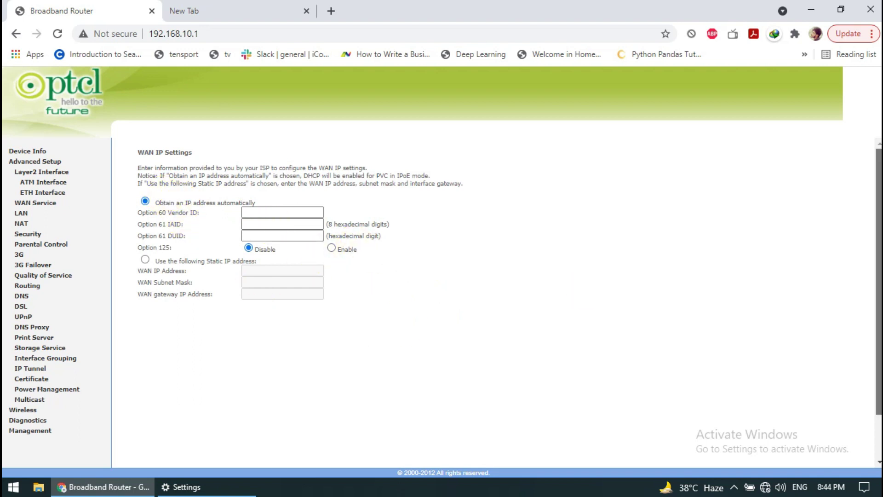
# - Keep automatic IP addressing and enable NAT for the IPoE service
pyautogui.scroll(-1, 586, 292)
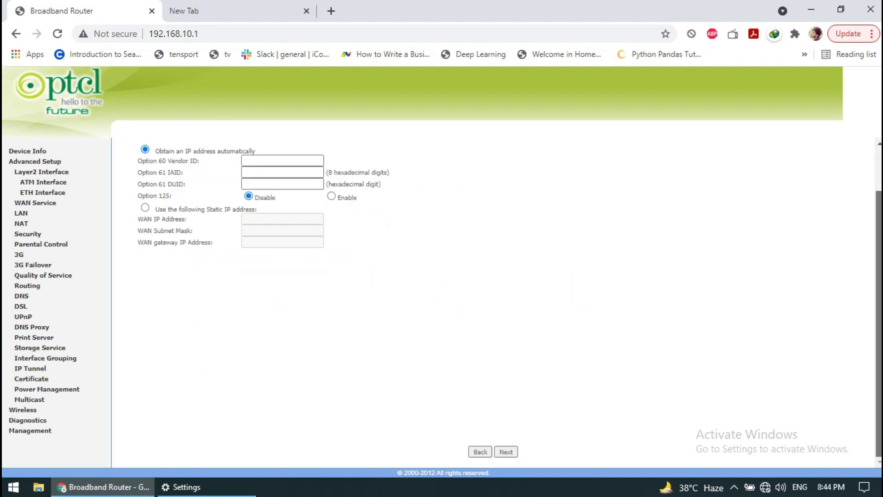
pyautogui.click(512, 451)
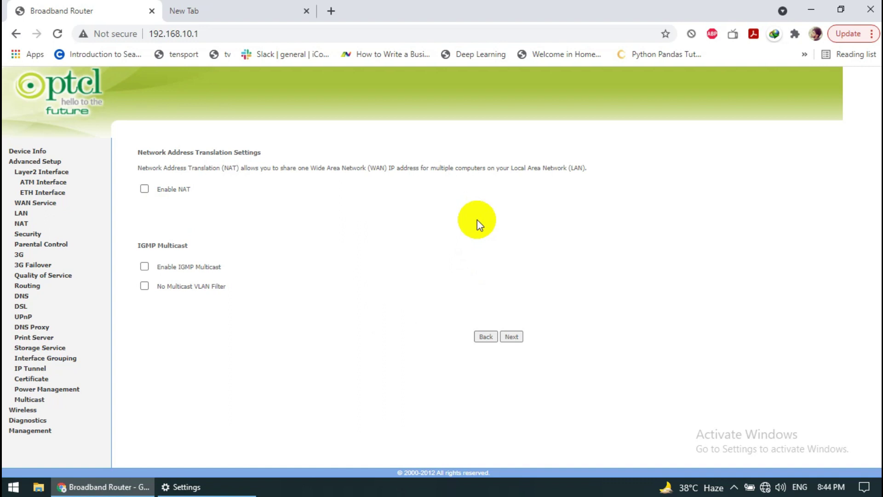
pyautogui.click(144, 190)
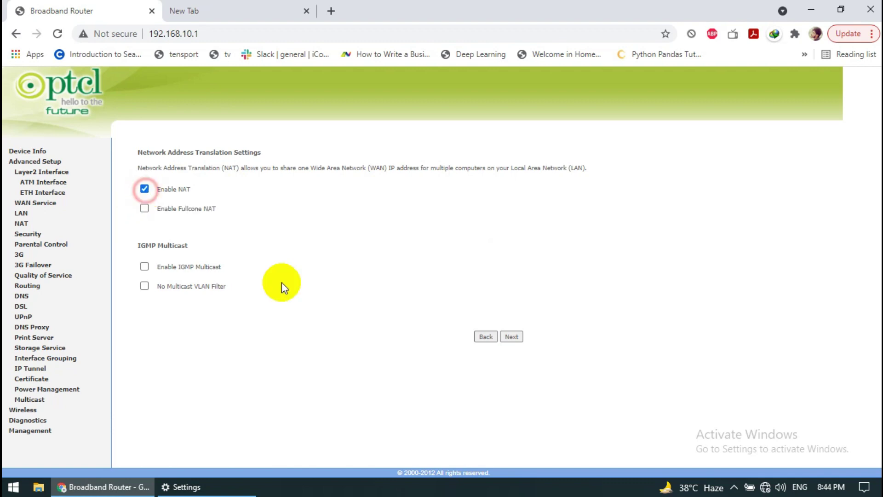
pyautogui.click(511, 336)
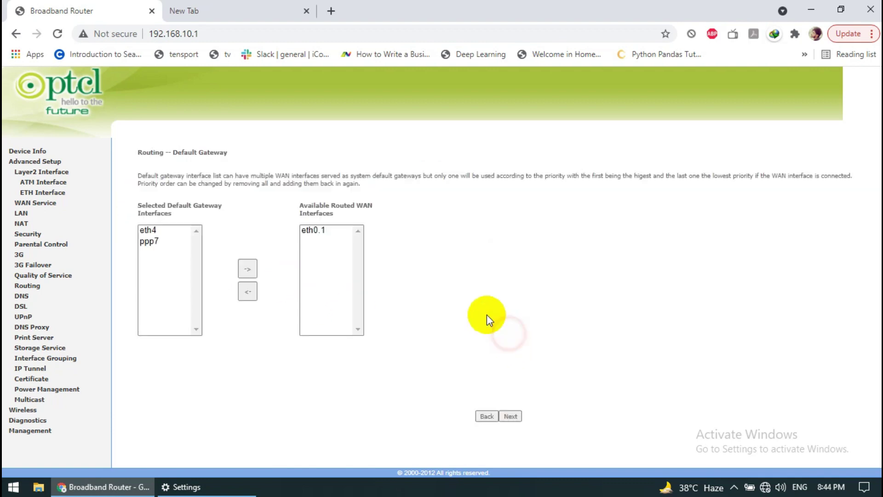
pyautogui.click(147, 231)
pyautogui.click(321, 232)
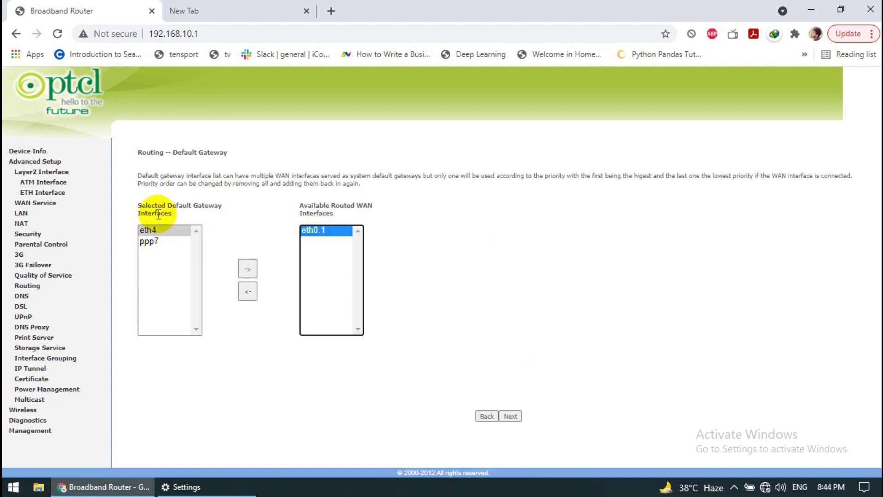
pyautogui.click(157, 230)
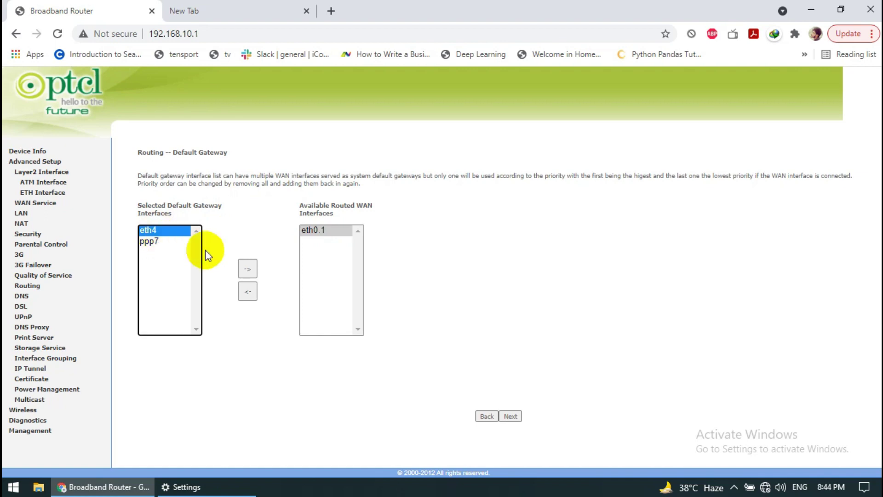
# - Choose eth4 as the DNS server interface and save the ipoe_eth0 service on eth0.1
pyautogui.click(511, 417)
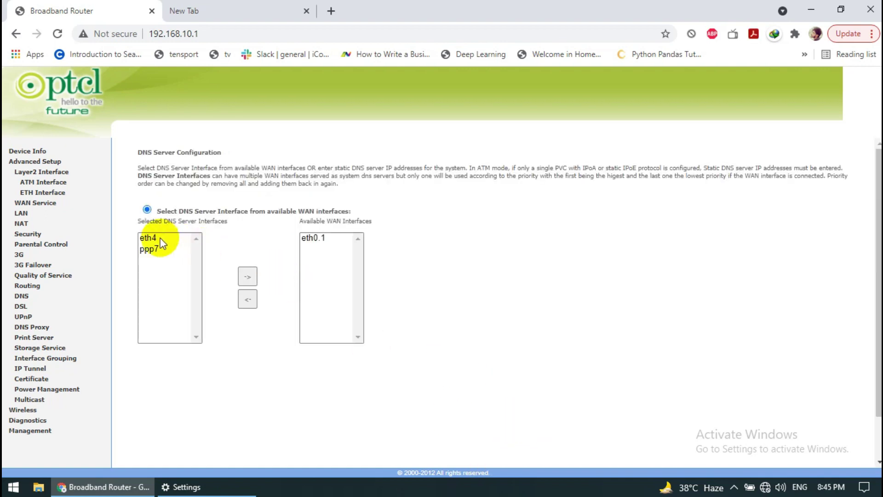
pyautogui.click(160, 237)
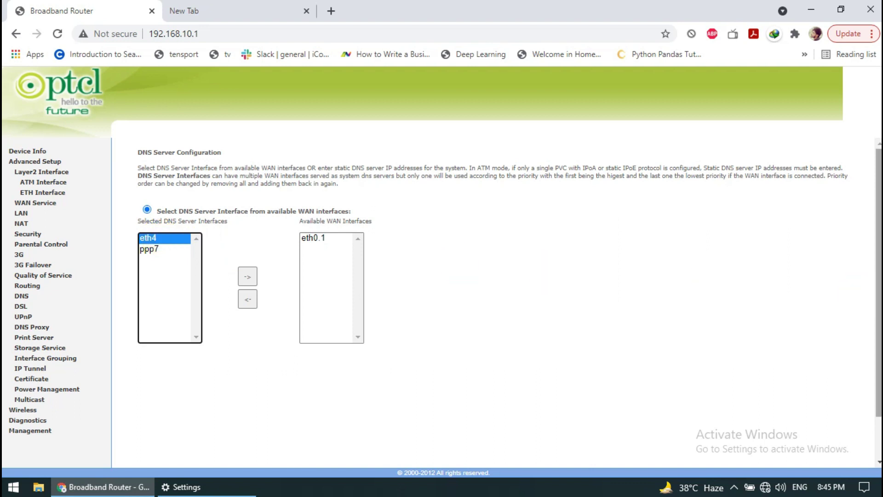
pyautogui.scroll(-2, 868, 365)
pyautogui.click(511, 452)
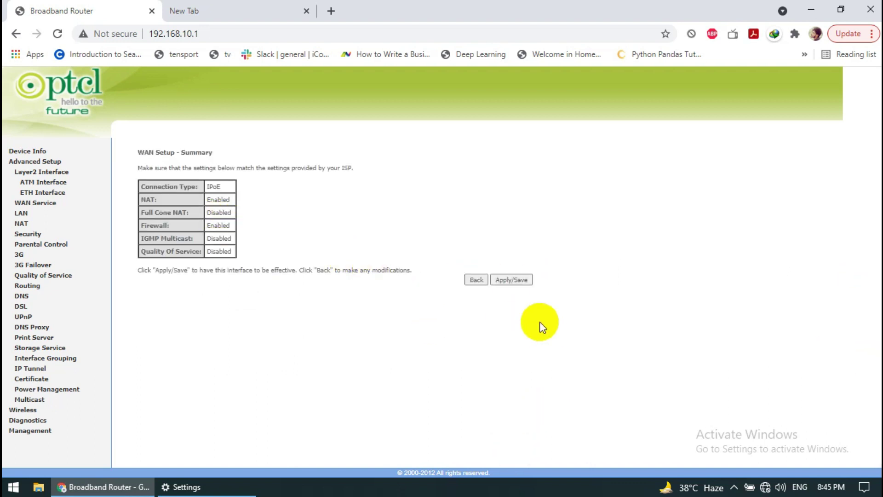
pyautogui.click(510, 279)
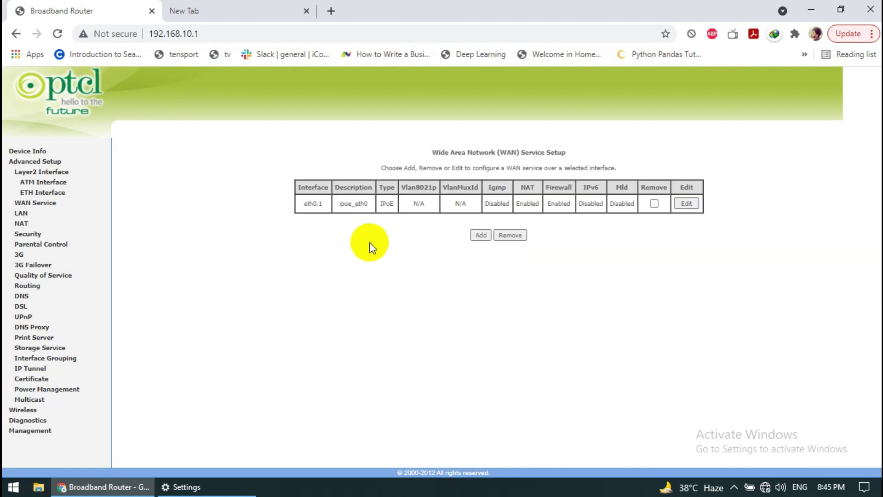
pyautogui.click(37, 151)
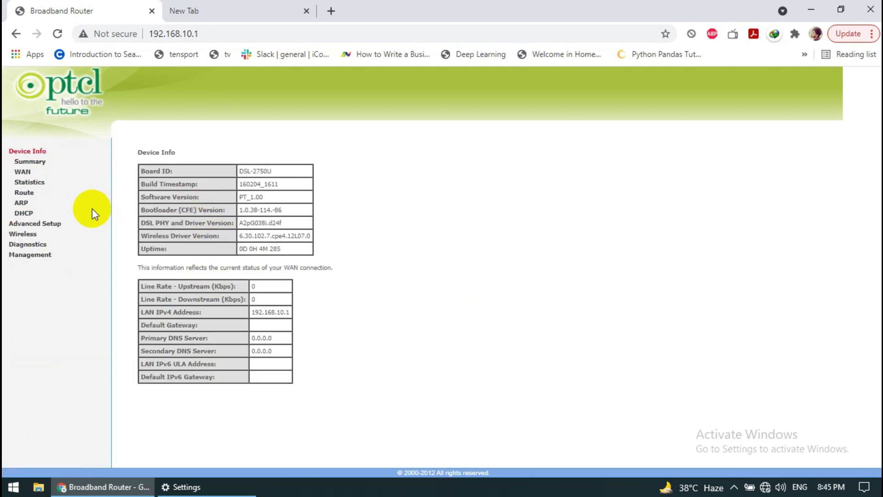
pyautogui.click(30, 171)
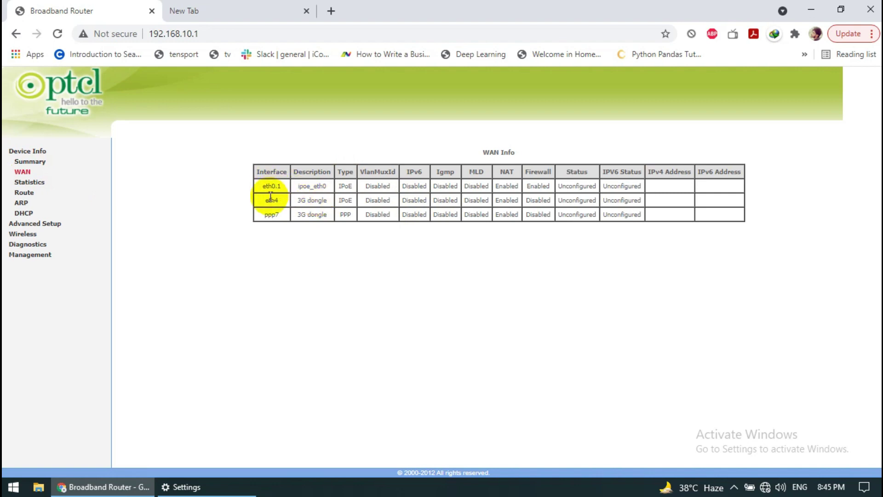
pyautogui.click(37, 223)
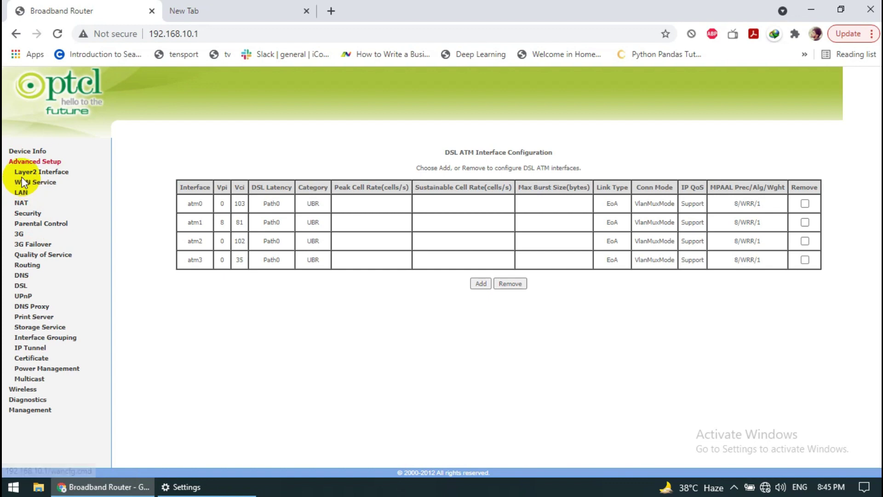
pyautogui.click(24, 193)
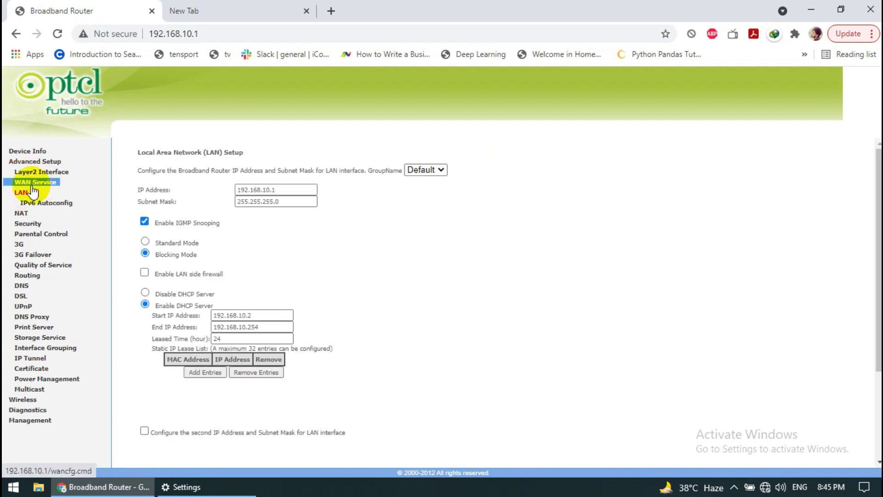
pyautogui.click(40, 188)
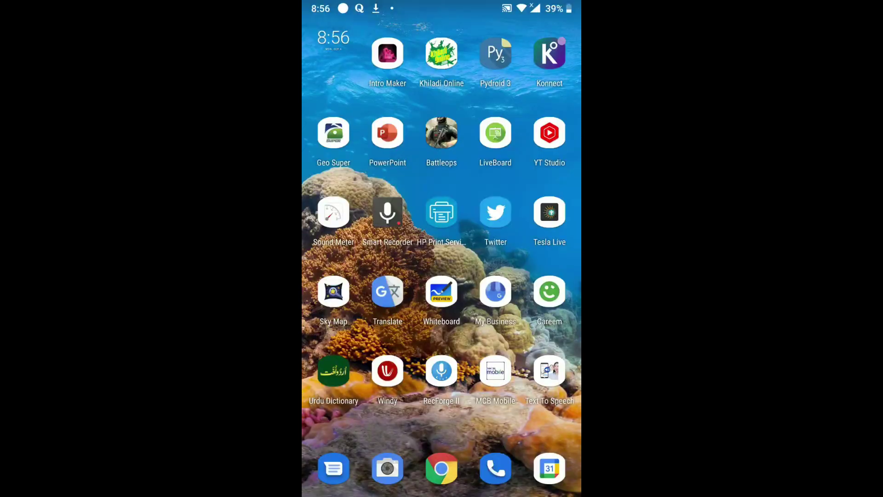
# - Check the phone's PTCL-BB Wi-Fi network details, then go home and open Chrome
pyautogui.moveTo(442, 3); pyautogui.dragTo(441, 276)
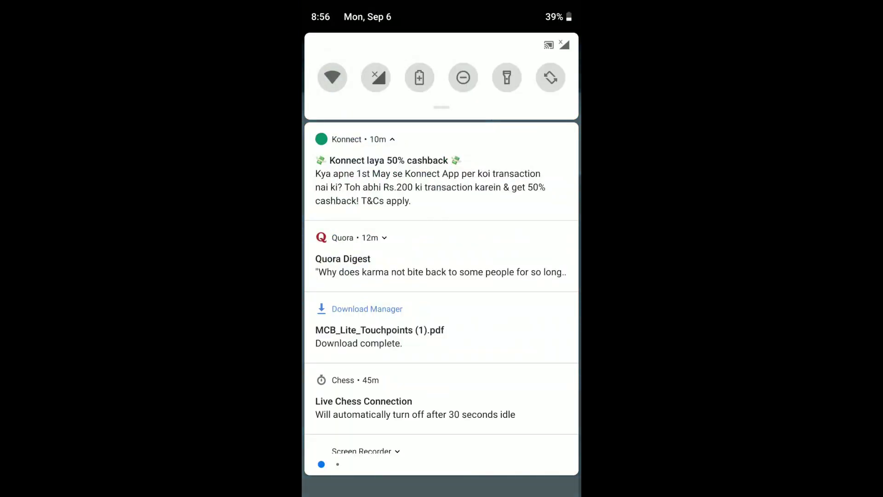
pyautogui.scroll(-3, 442, 286)
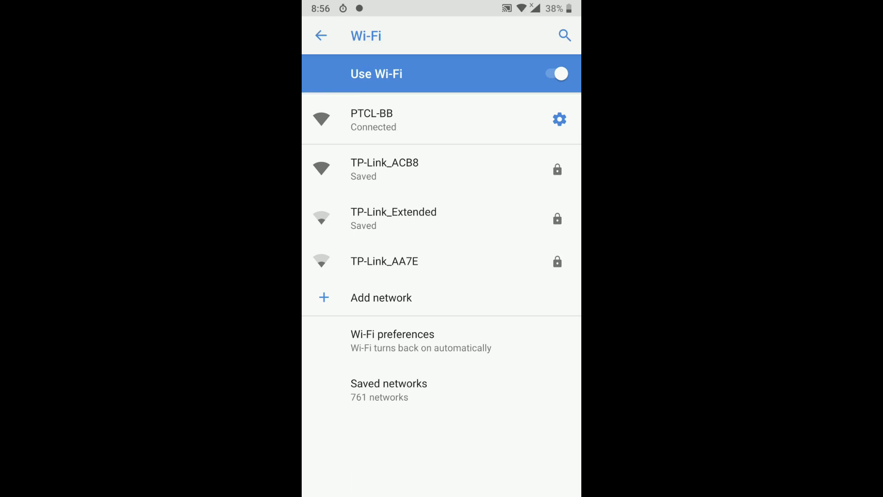
pyautogui.click(372, 119)
pyautogui.click(388, 316)
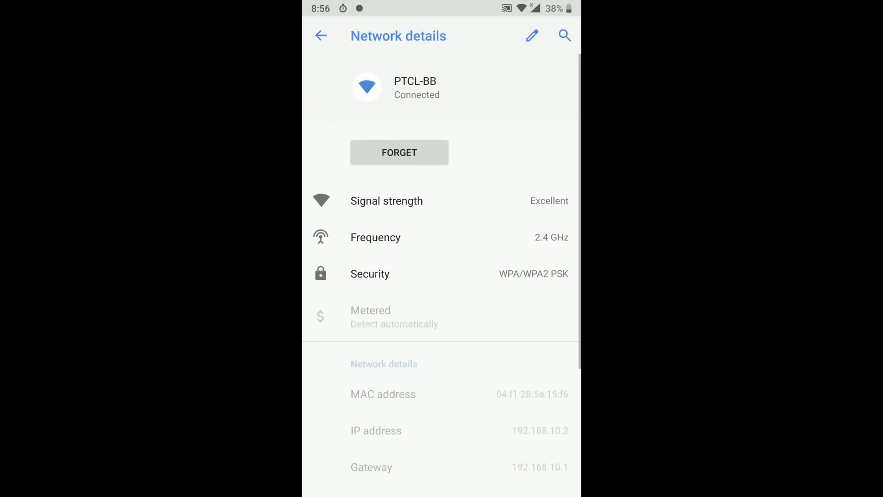
pyautogui.scroll(-4, 442, 276)
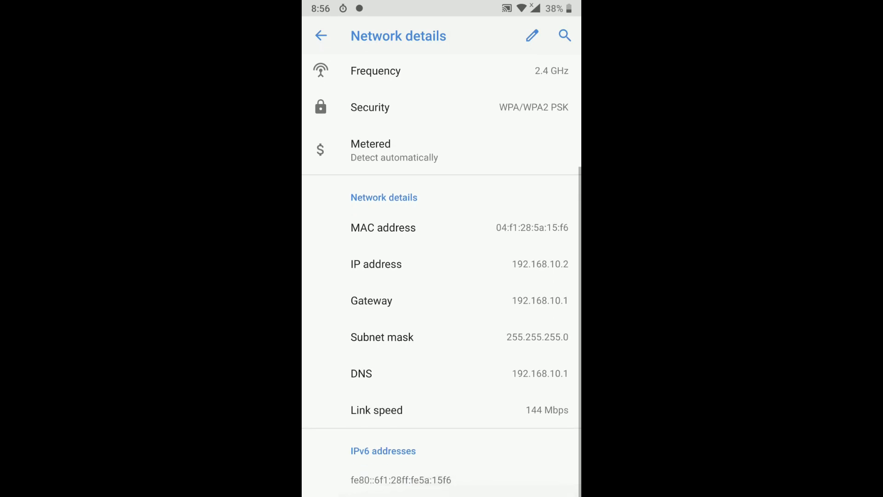
pyautogui.press('super')
pyautogui.click(442, 469)
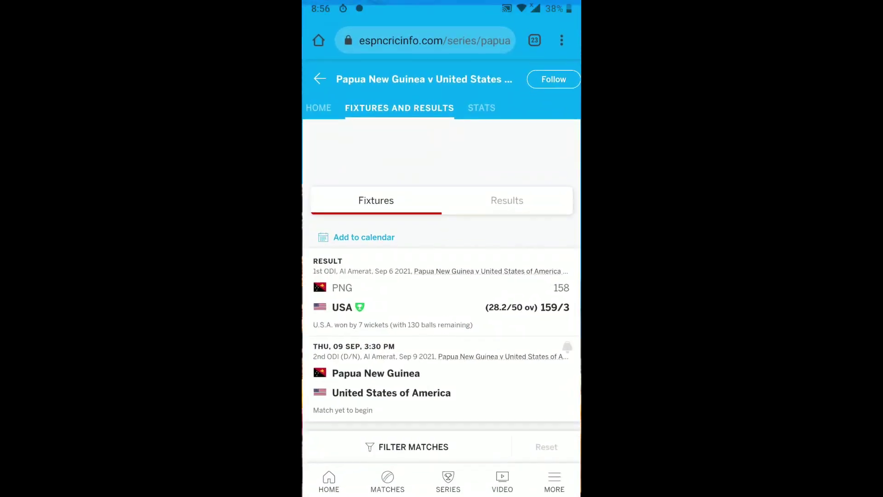
# - Load the router's admin page at 192.168.10.1 in the phone's browser
pyautogui.write('19')
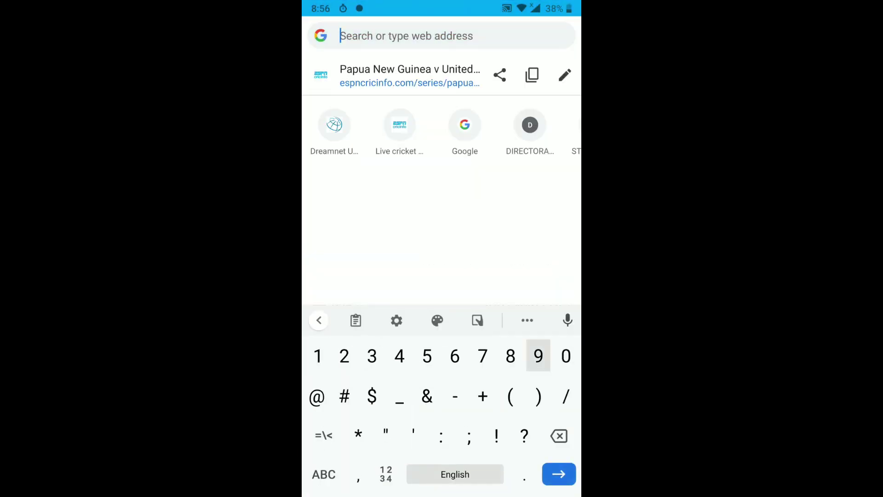
pyautogui.write('2.168.10')
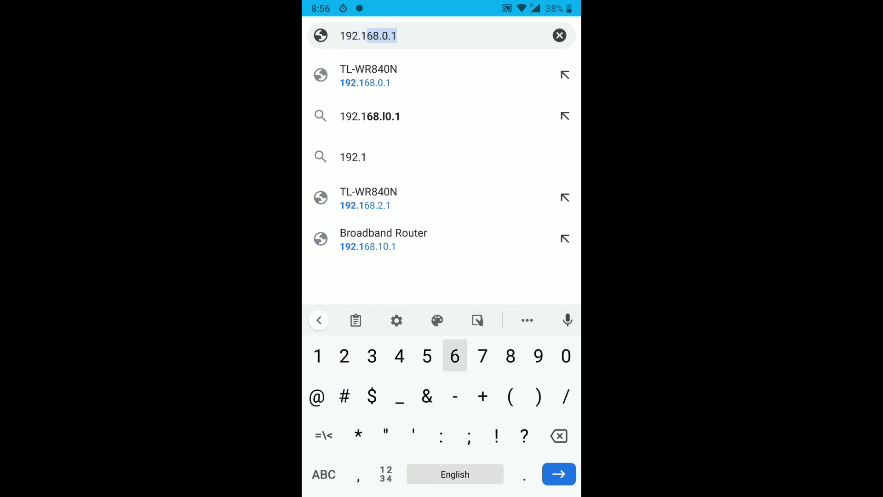
pyautogui.write('.')
pyautogui.press('Return')
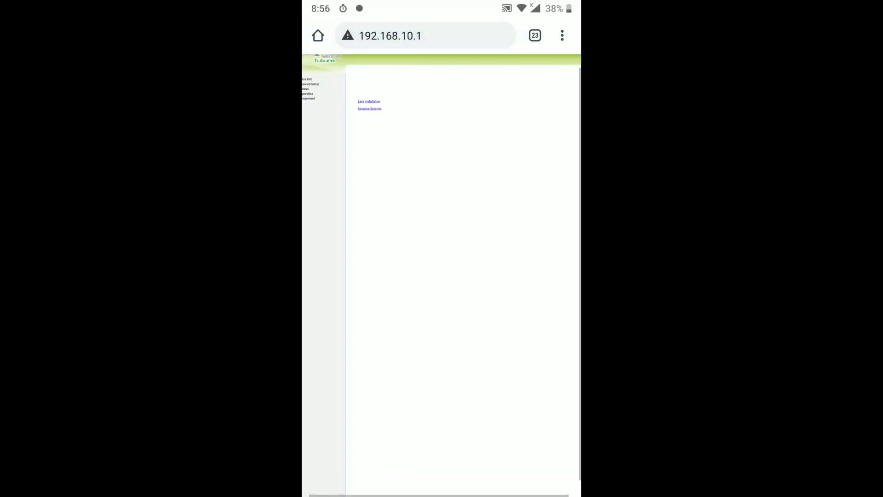
pyautogui.scroll(3, 442, 276)
pyautogui.hscroll(-1, 441, 276)
pyautogui.scroll(3, 441, 277)
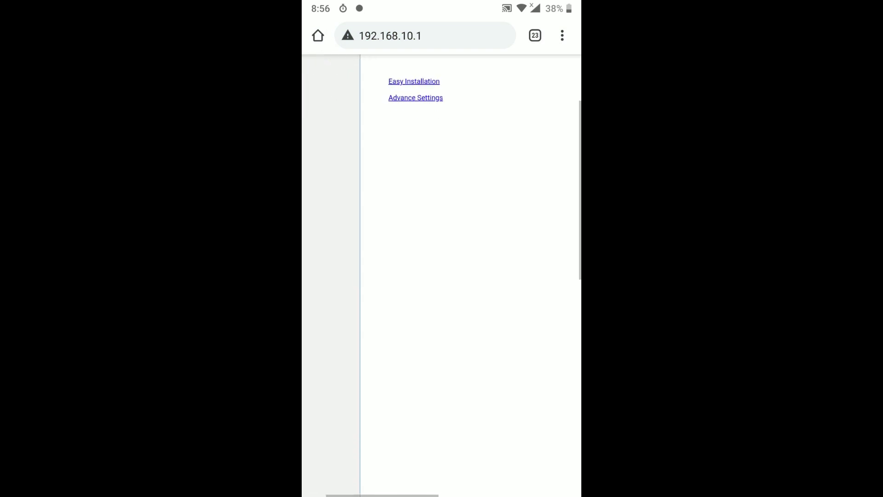
pyautogui.scroll(2, 441, 276)
pyautogui.hscroll(-2, 442, 276)
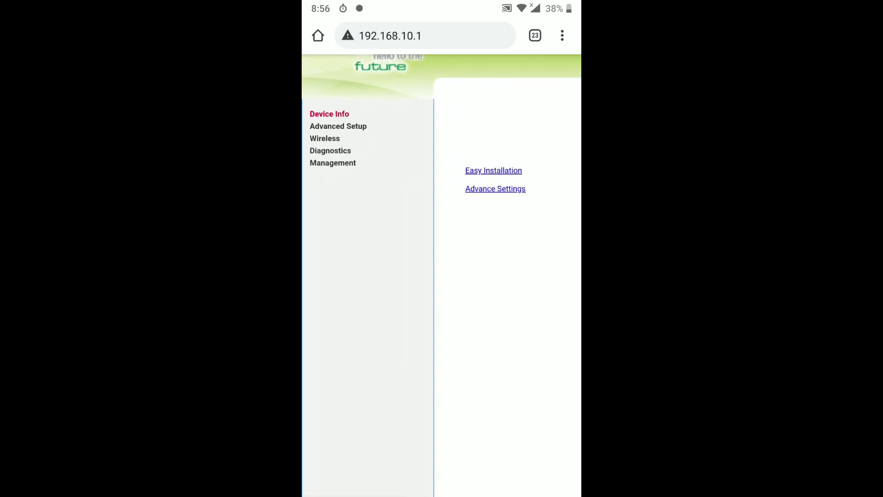
# - Expand Device Info and open the WAN connection information page
pyautogui.click(330, 114)
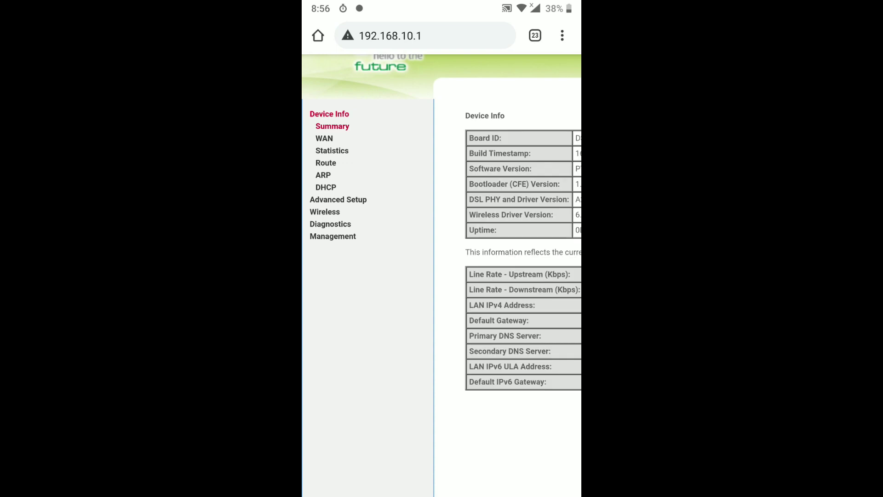
pyautogui.hscroll(3, 442, 276)
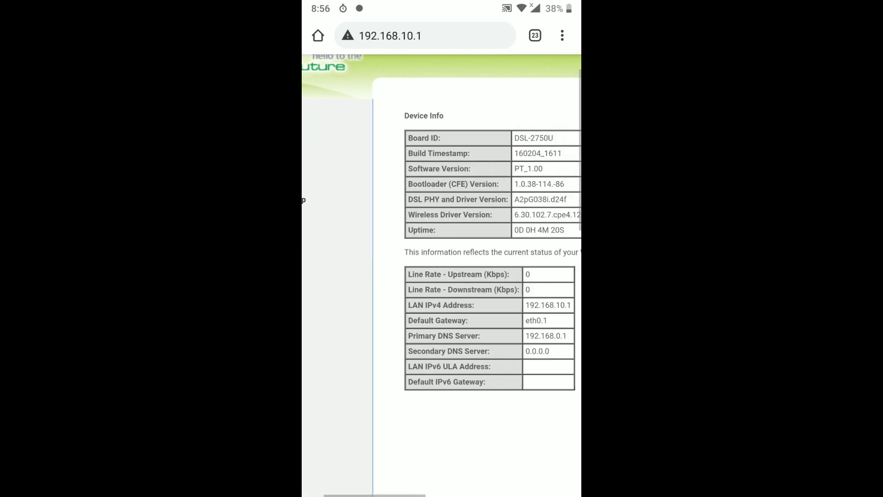
pyautogui.scroll(2, 436, 326)
pyautogui.scroll(1, 442, 276)
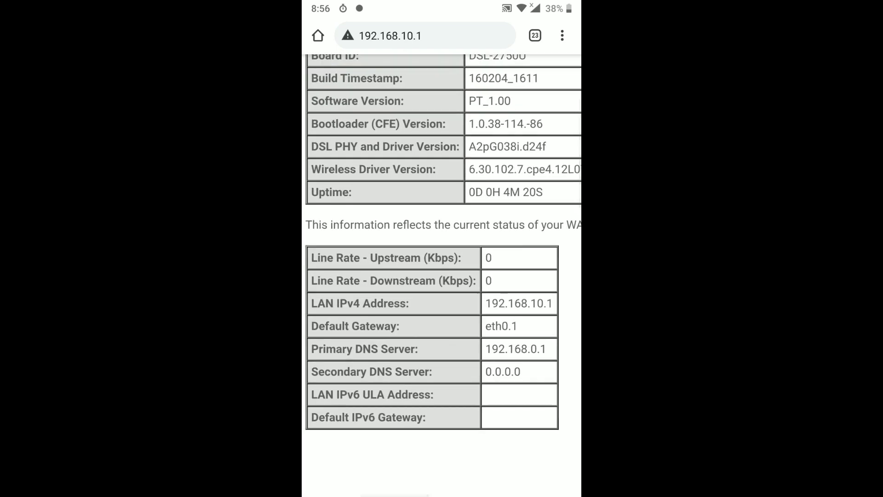
pyautogui.scroll(1, 442, 276)
pyautogui.scroll(2, 442, 276)
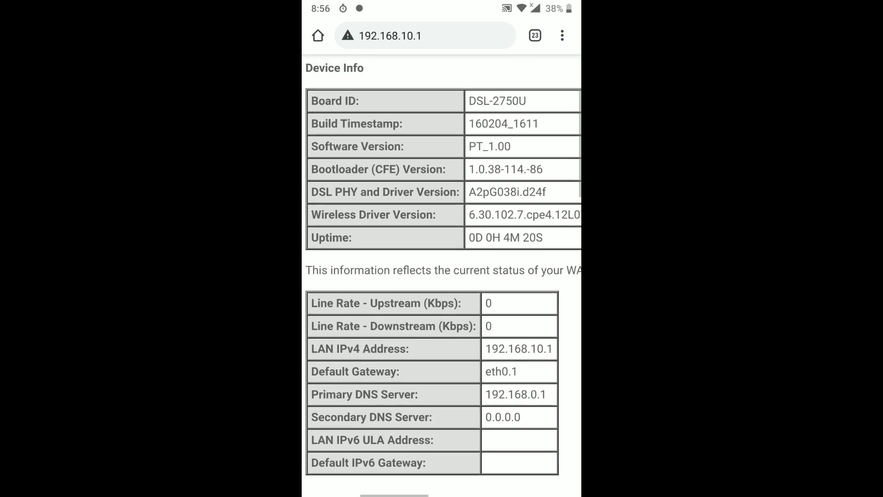
pyautogui.hscroll(-2, 442, 276)
pyautogui.hscroll(-4, 441, 276)
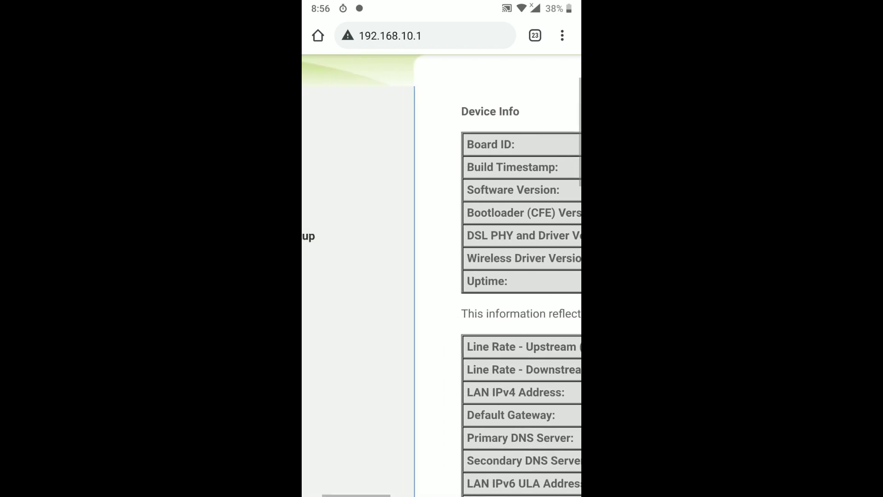
pyautogui.click(336, 144)
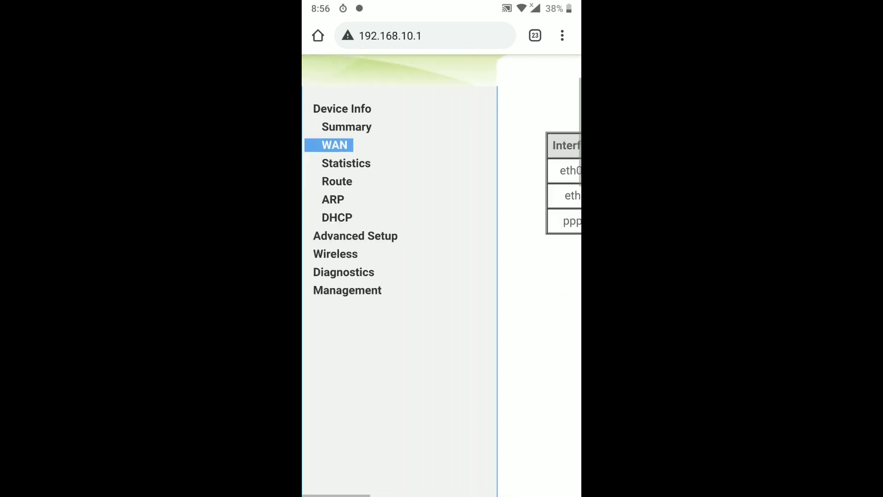
pyautogui.hscroll(5, 441, 276)
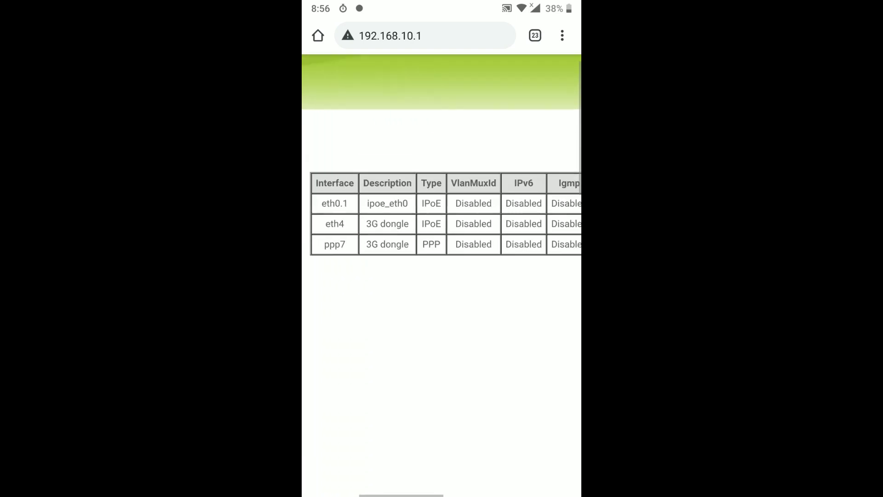
pyautogui.hscroll(4, 441, 207)
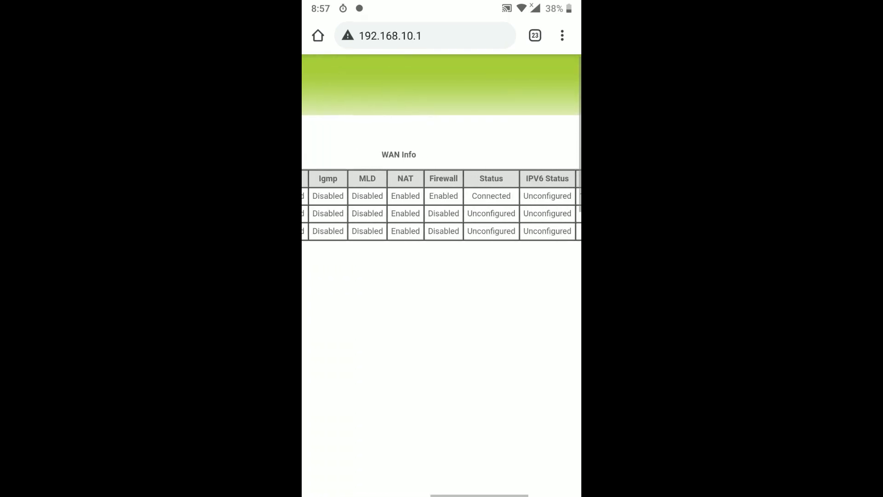
pyautogui.scroll(-3, 441, 276)
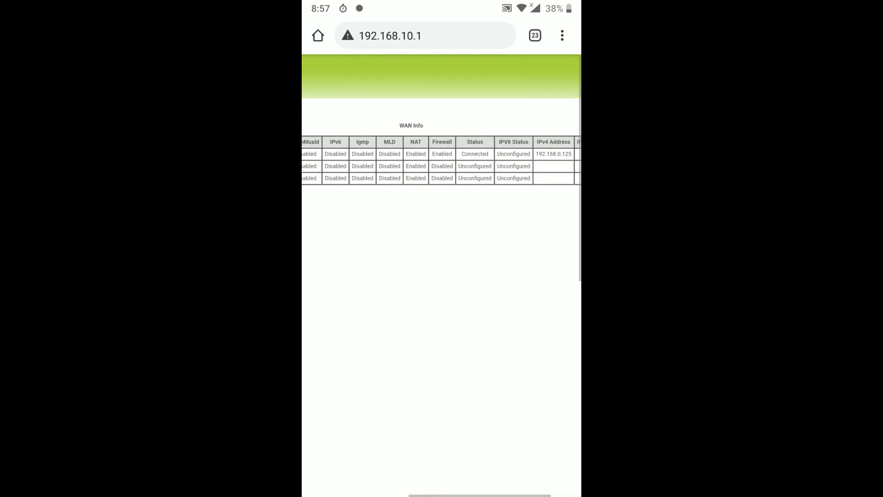
pyautogui.hscroll(-3, 441, 276)
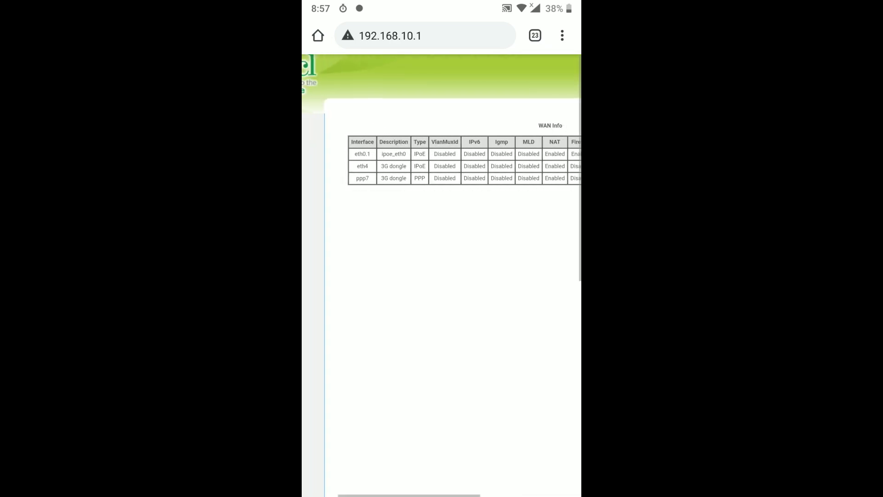
pyautogui.scroll(3, 442, 207)
pyautogui.hscroll(-3, 441, 277)
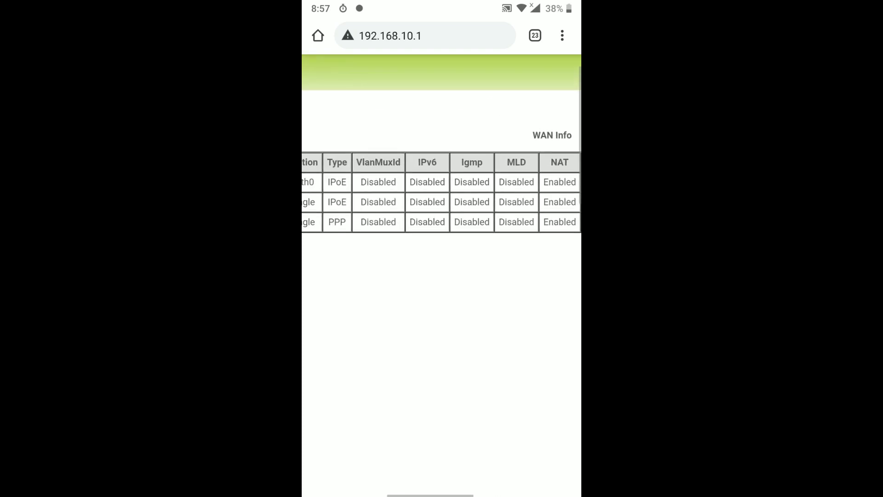
pyautogui.hscroll(2, 442, 193)
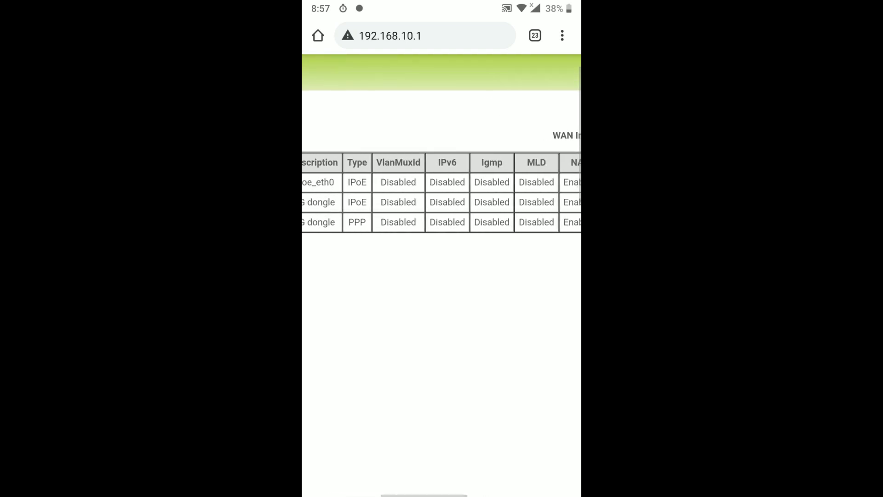
pyautogui.hscroll(5, 442, 193)
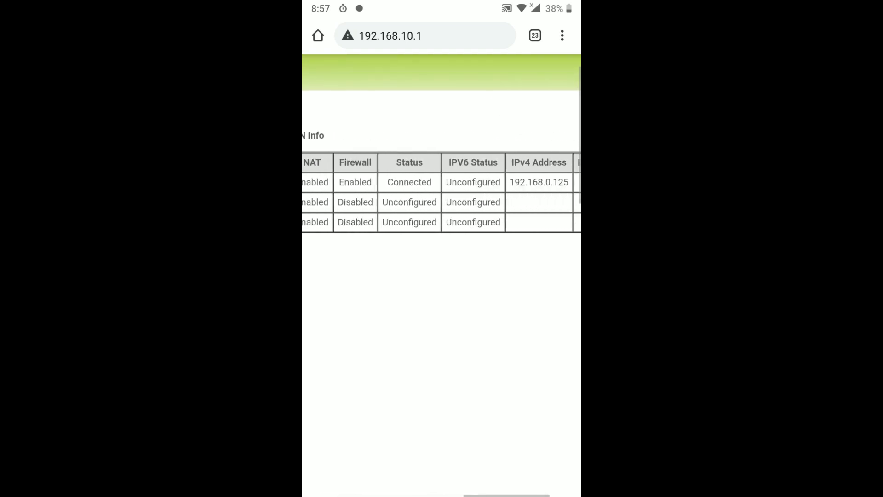
pyautogui.doubleClick(409, 183)
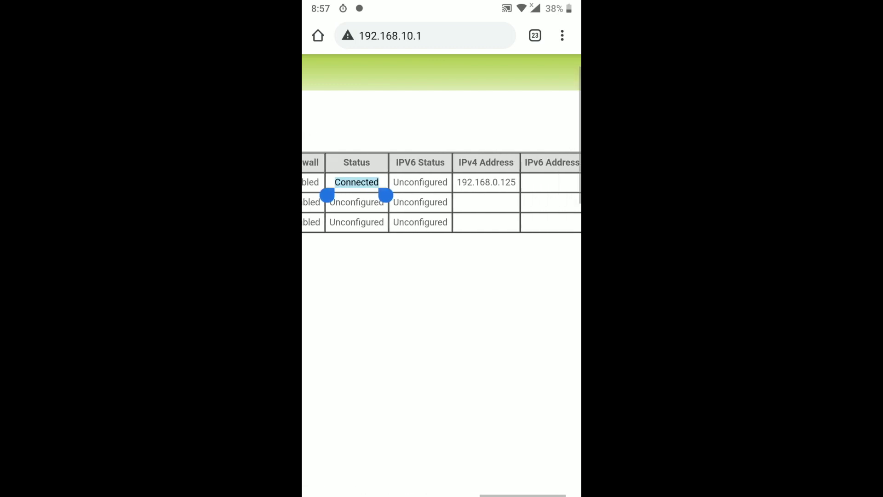
pyautogui.hscroll(1, 441, 193)
# - Load espncricinfo.com in the phone's Chrome to confirm internet access
pyautogui.click(425, 35)
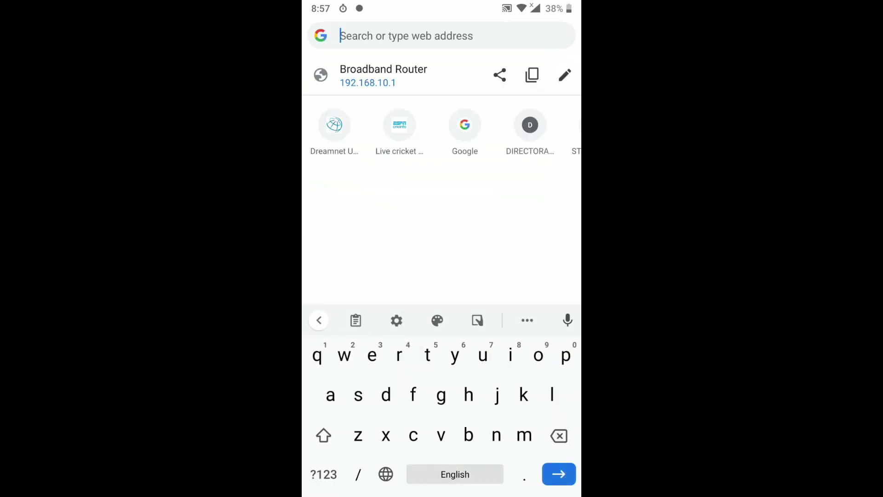
pyautogui.write('cr')
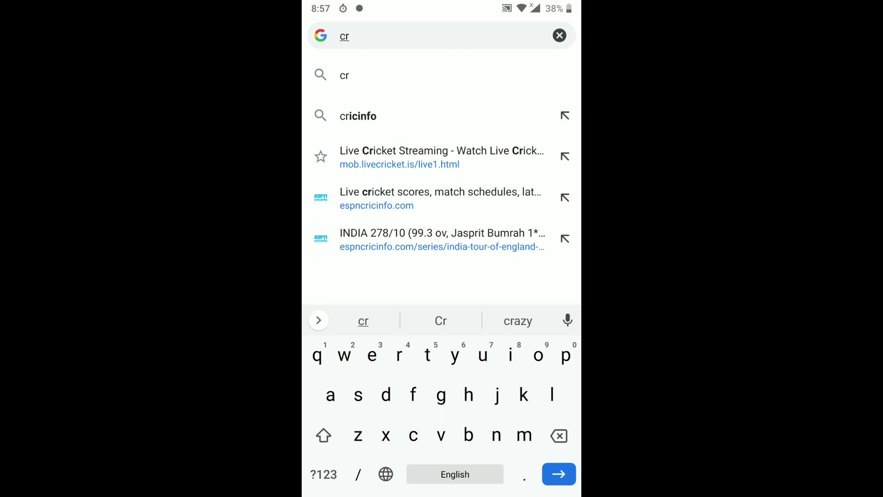
pyautogui.press('BackSpace')
pyautogui.write('es')
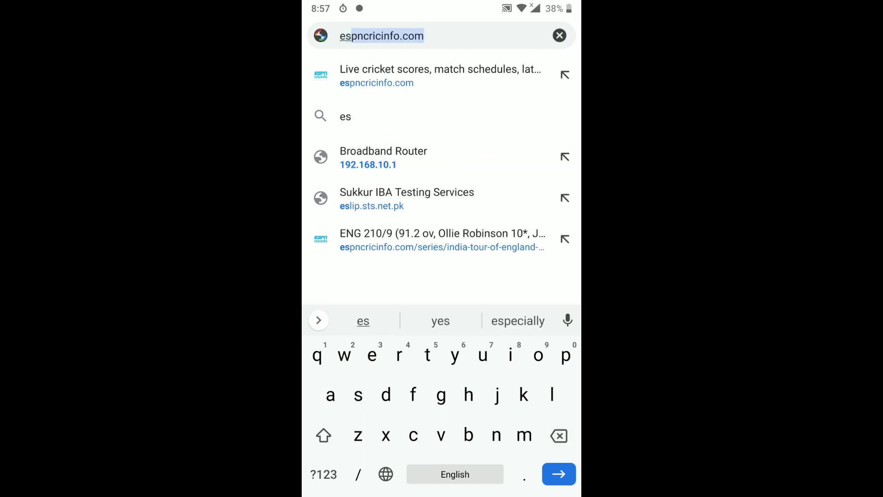
pyautogui.press('Return')
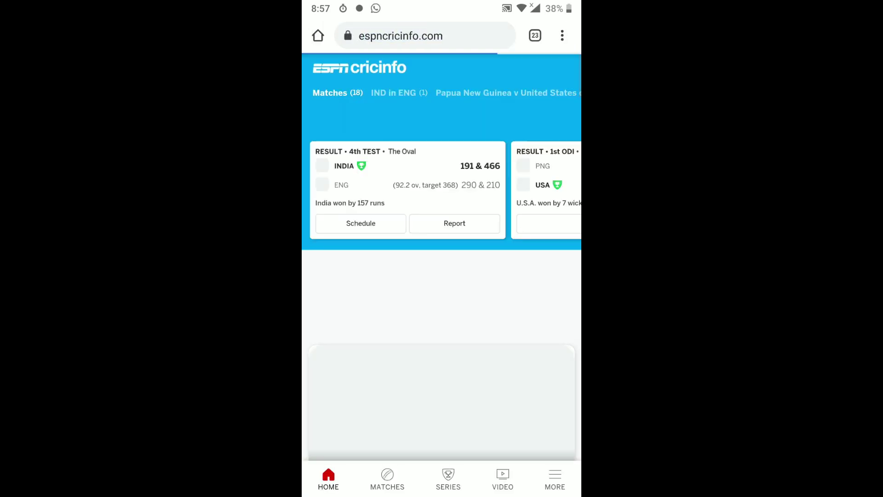
pyautogui.click(425, 36)
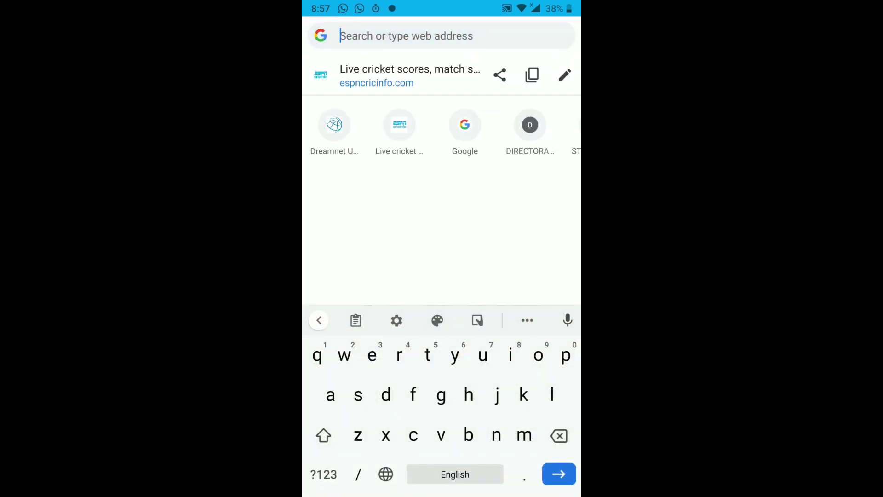